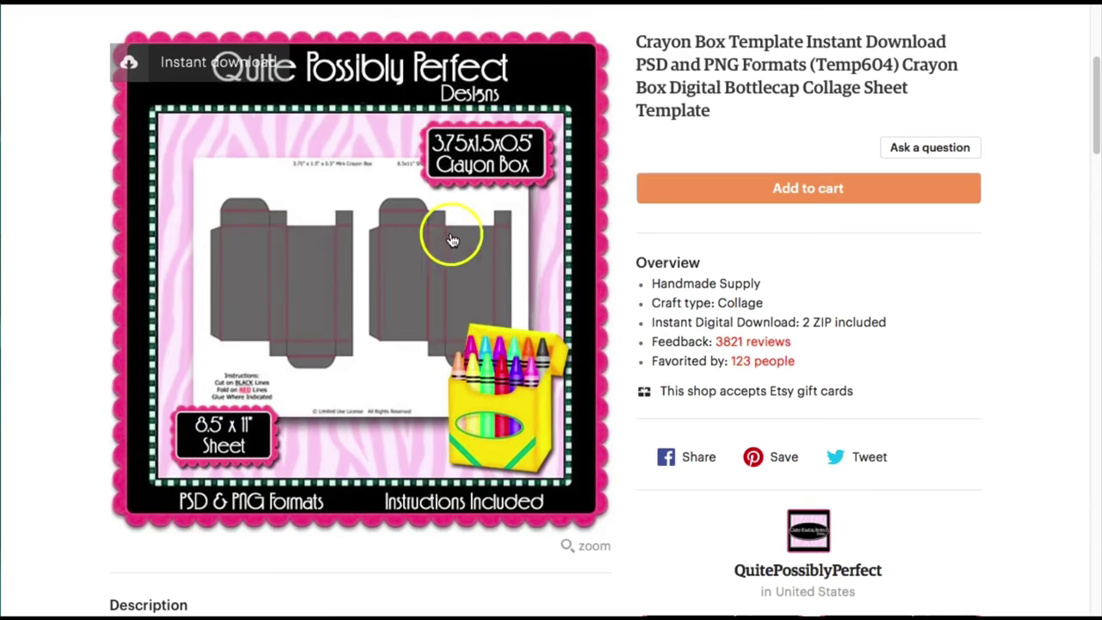
Step: Scroll the Etsy page to the purchased Crayon Box Template listing with its 3.75x1.5x0.5 preview
scroll(703, 147, up, 5)
scroll(711, 151, down, 2)
scroll(712, 151, down, 1)
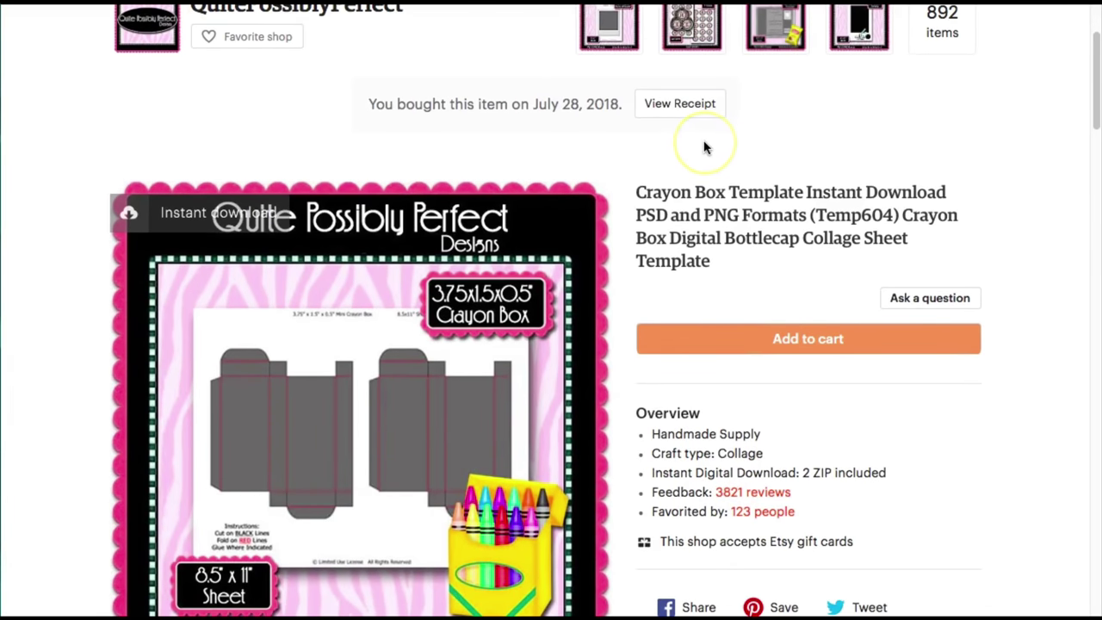
scroll(704, 148, down, 3)
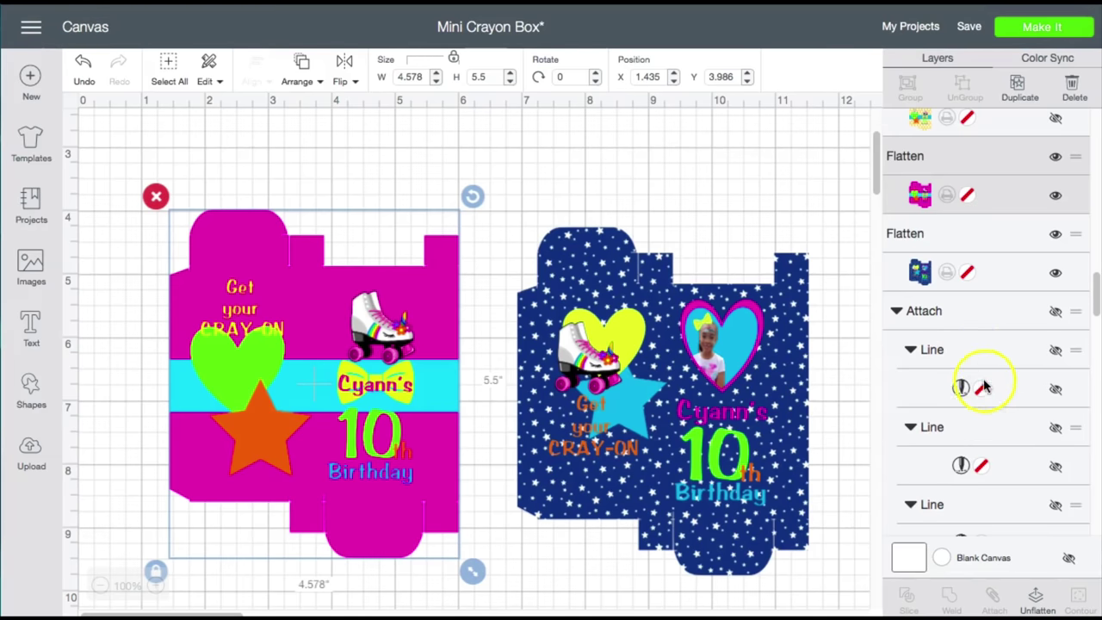
Step: Drag the 4.6 x 5.5 size label into position on the canvas
scroll(1058, 388, down, 3)
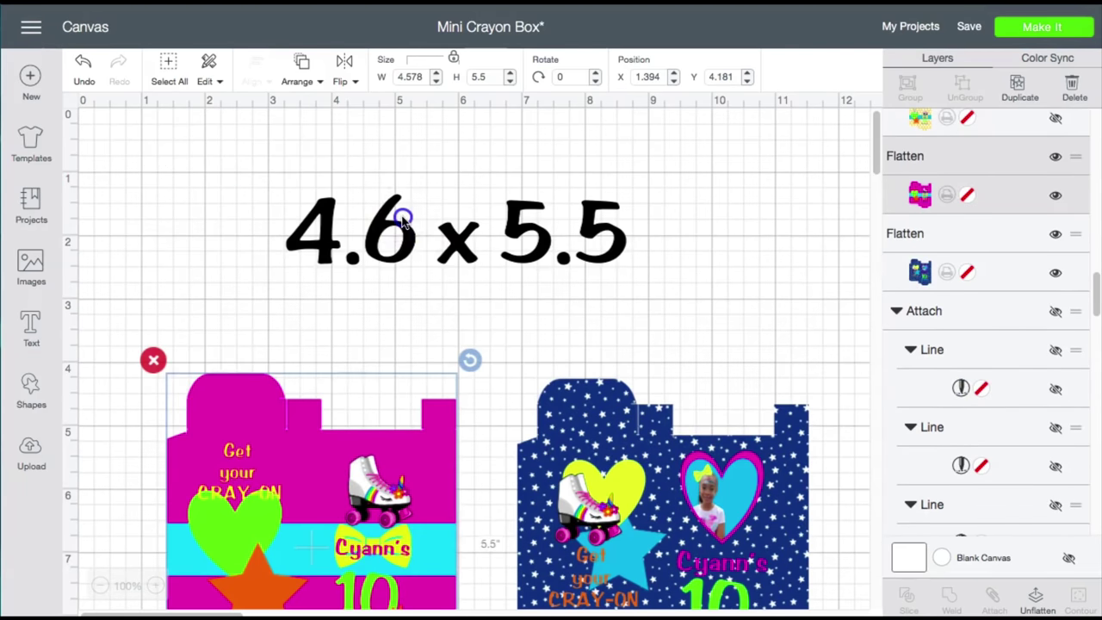
drag(401, 216, 422, 272)
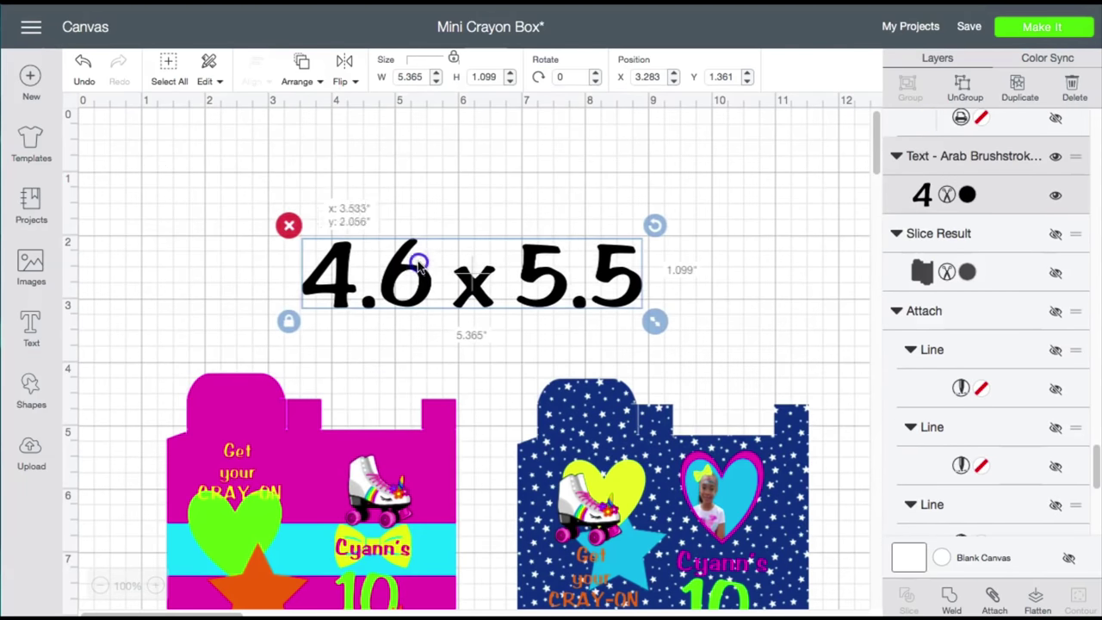
click(574, 272)
drag(574, 272, 562, 297)
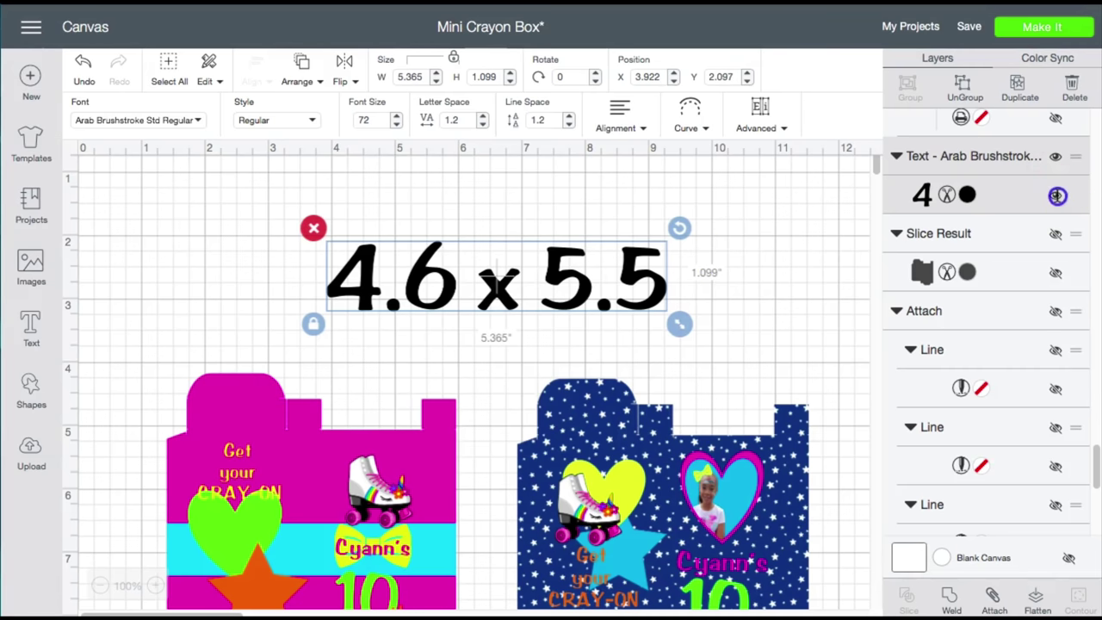
Step: Hide the 4.6 x 5.5 label and the blue starry box, leaving the pink box selected
click(1057, 196)
scroll(959, 431, down, 2)
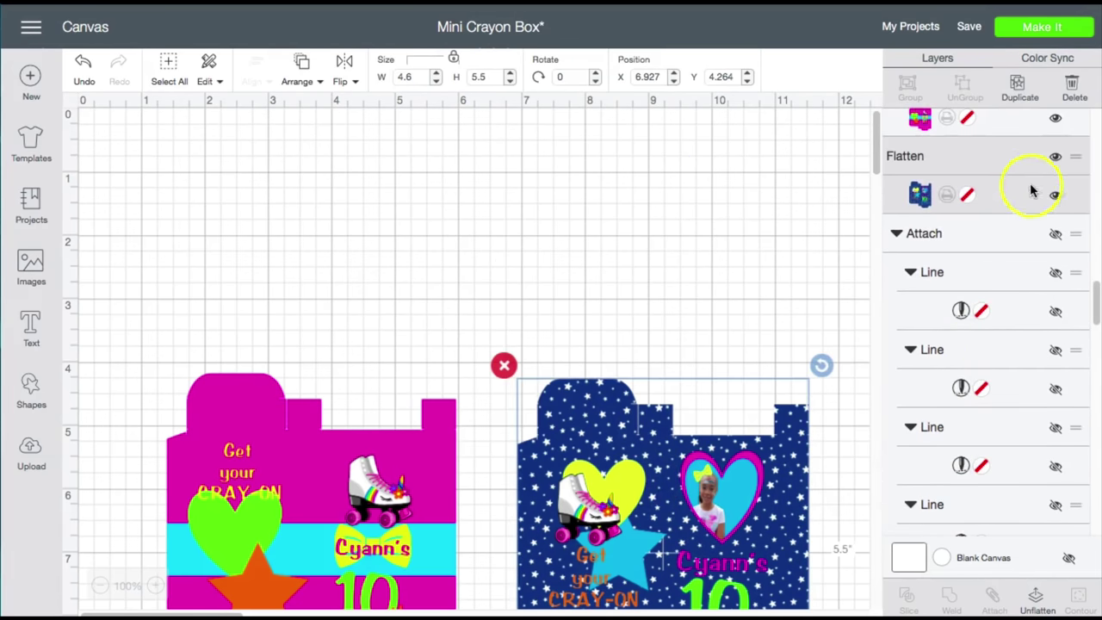
click(1055, 195)
click(337, 447)
scroll(1067, 129, up, 1)
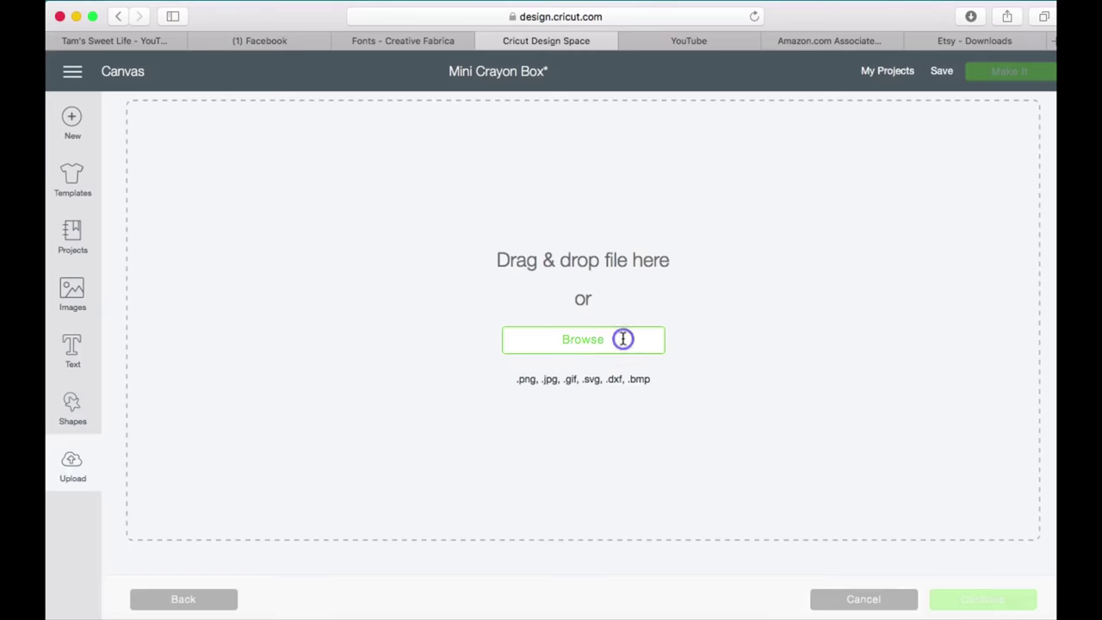
Step: Upload the crayon box CuttingLines PNG as a Complex image
click(617, 339)
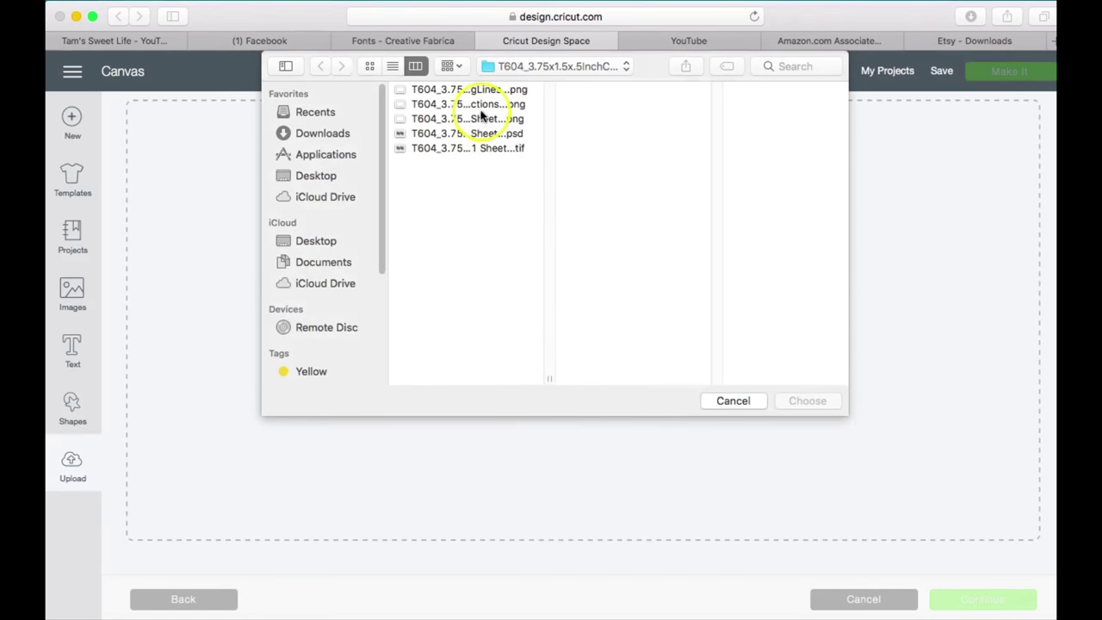
click(483, 89)
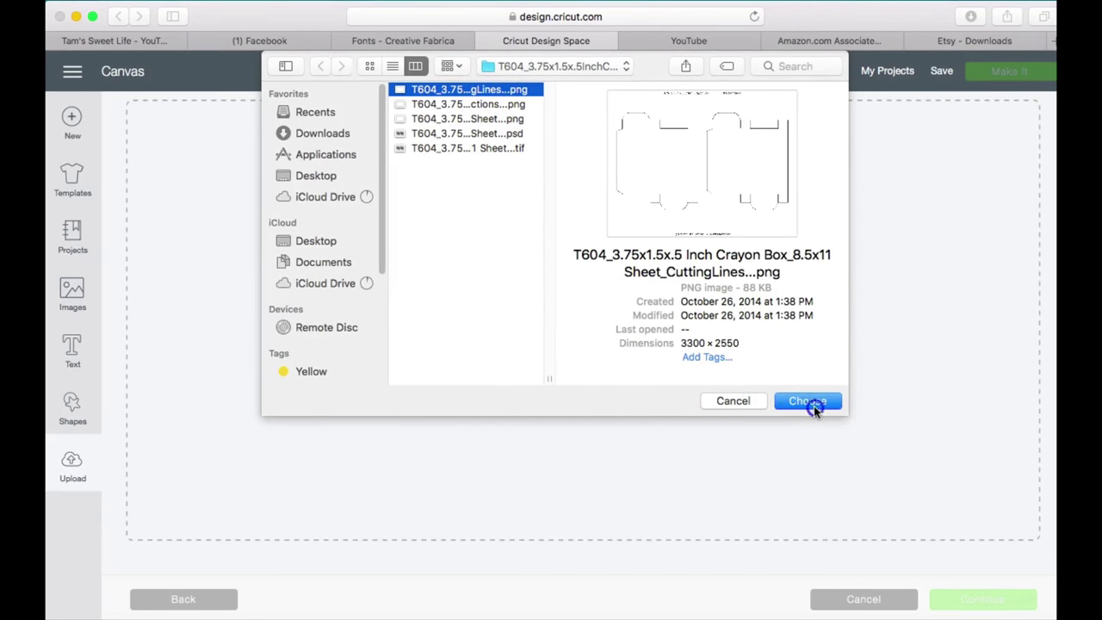
click(806, 400)
click(775, 462)
click(940, 596)
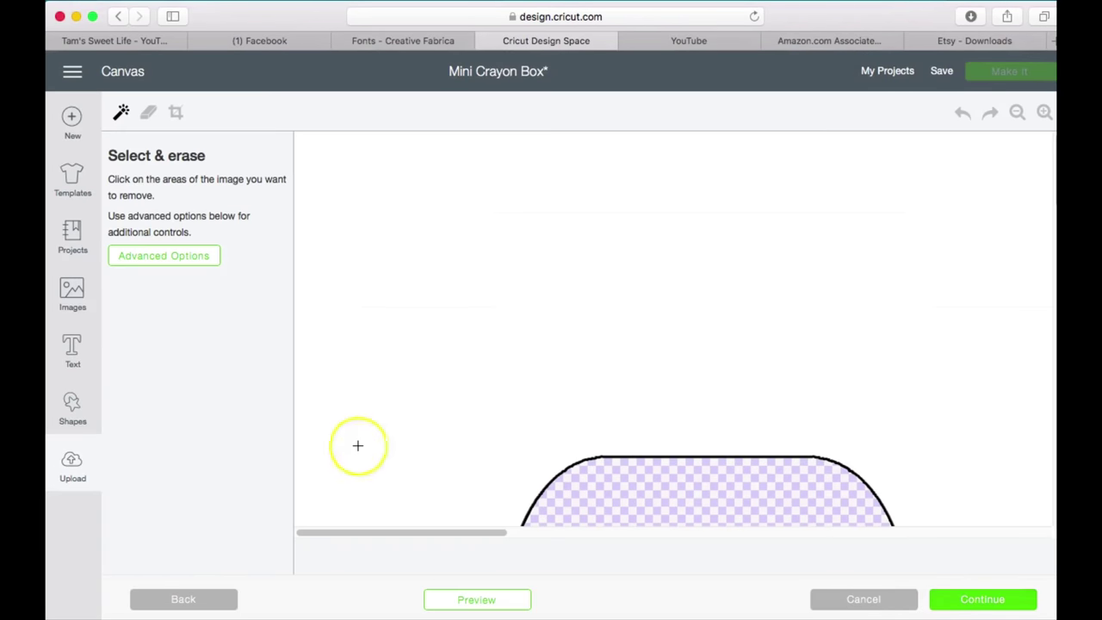
Step: Zoom out to show the whole box template and switch to the Eraser tool
click(1016, 112)
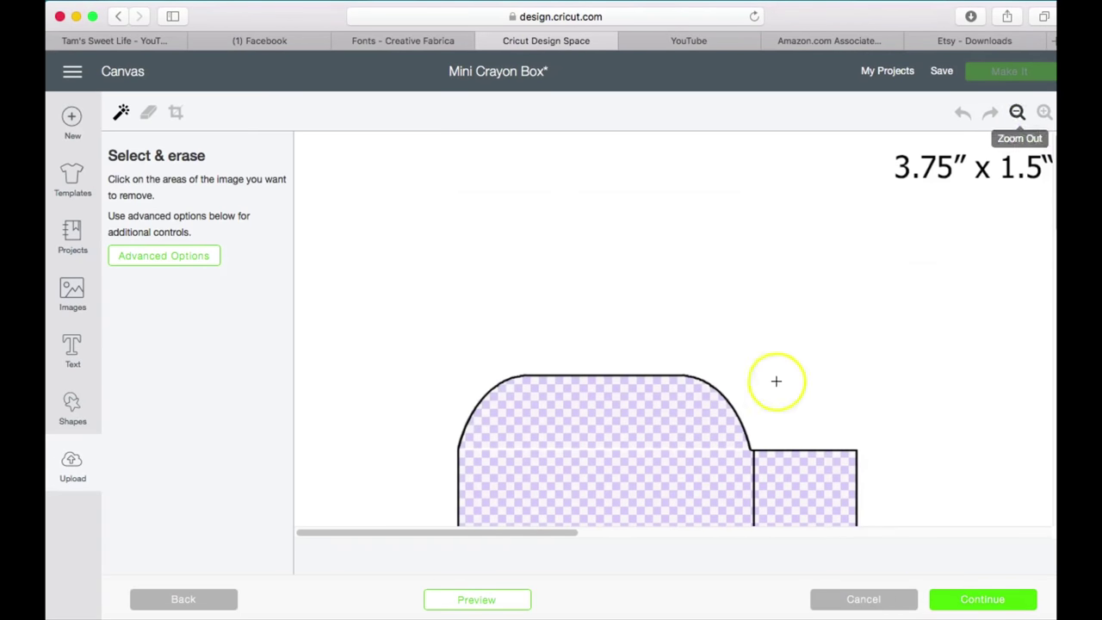
drag(777, 381, 889, 184)
click(1016, 112)
scroll(580, 229, up, 2)
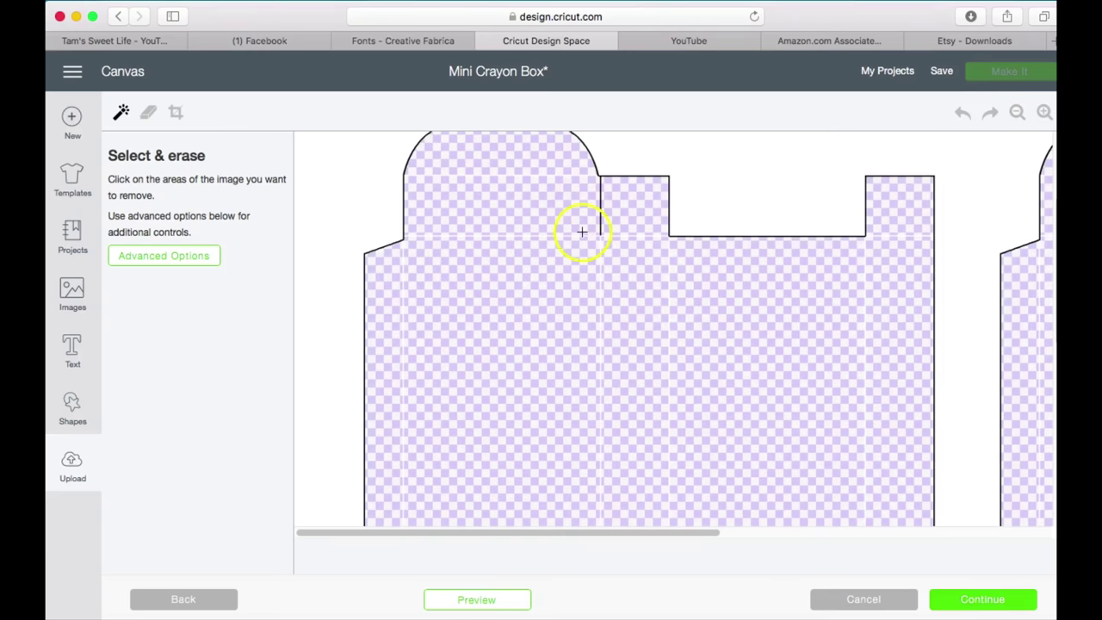
click(148, 112)
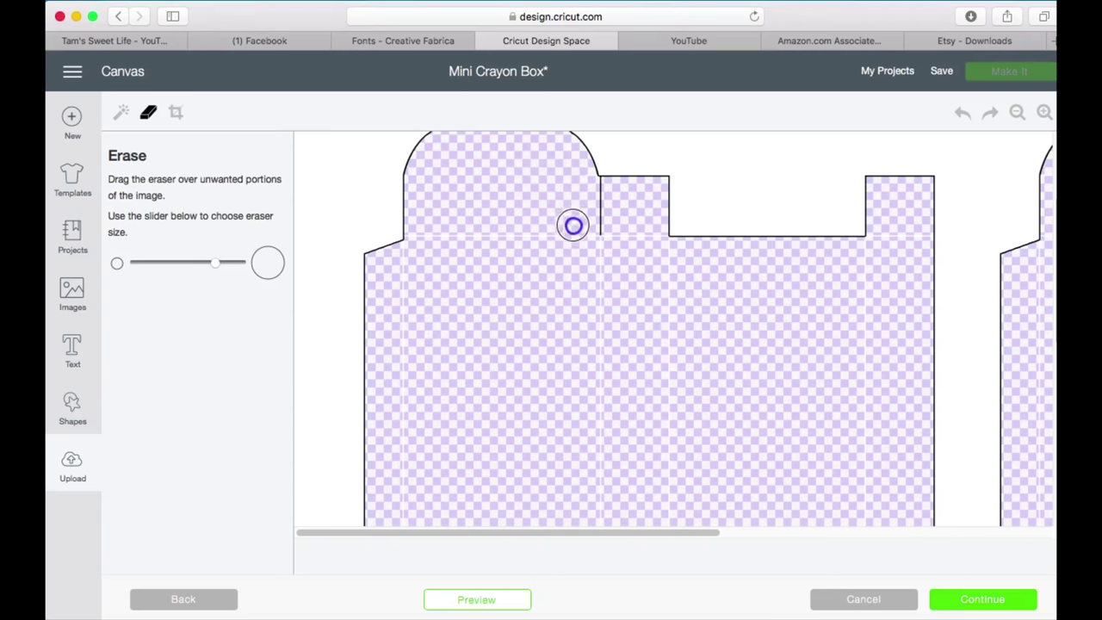
Step: Erase the white fold lines and top-edge seam in the upper box shape
drag(580, 233, 432, 243)
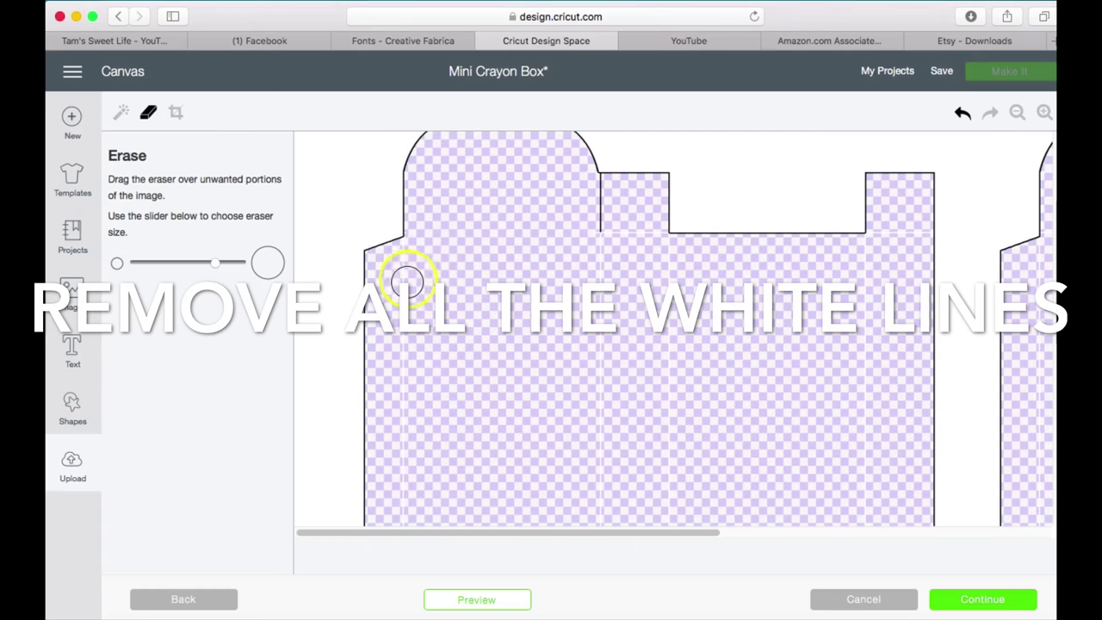
scroll(404, 428, down, 5)
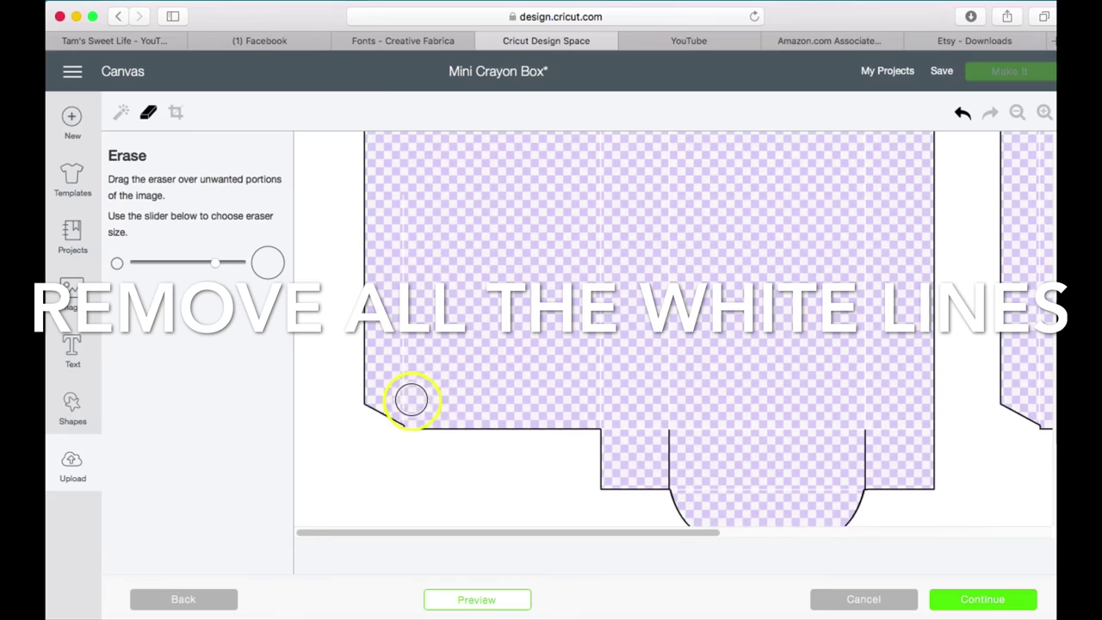
mouse_move(411, 398)
mouse_down()
mouse_move(413, 290)
mouse_move(392, 139)
mouse_up()
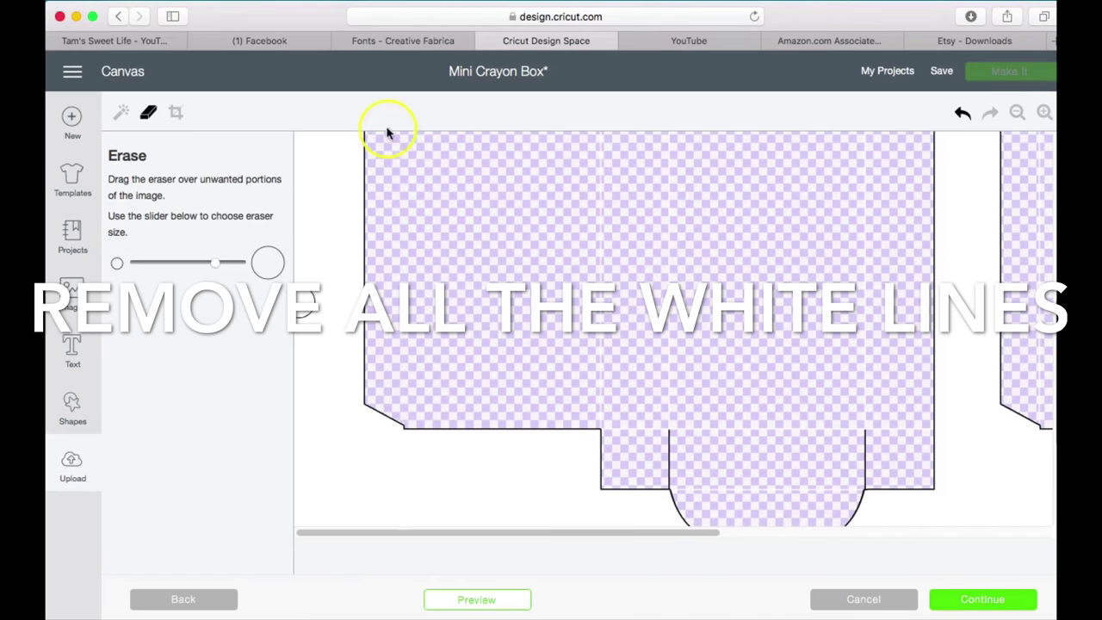
mouse_move(610, 413)
mouse_down()
mouse_move(617, 205)
mouse_move(594, 350)
mouse_up()
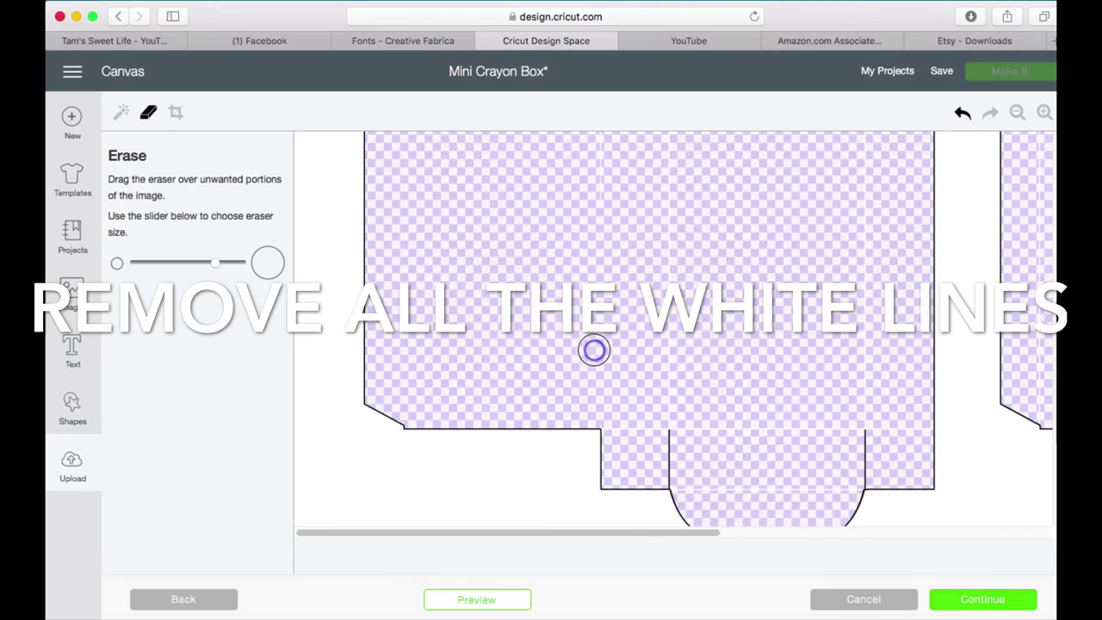
scroll(594, 350, up, 5)
drag(633, 166, 600, 151)
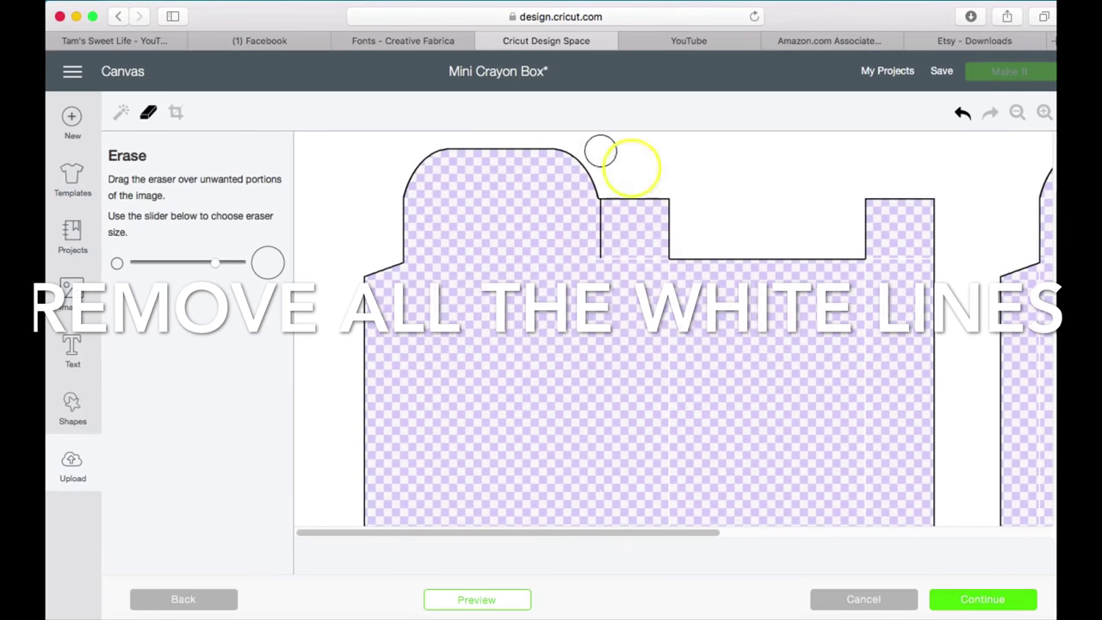
mouse_move(625, 260)
mouse_down()
mouse_move(652, 281)
mouse_move(651, 270)
mouse_up()
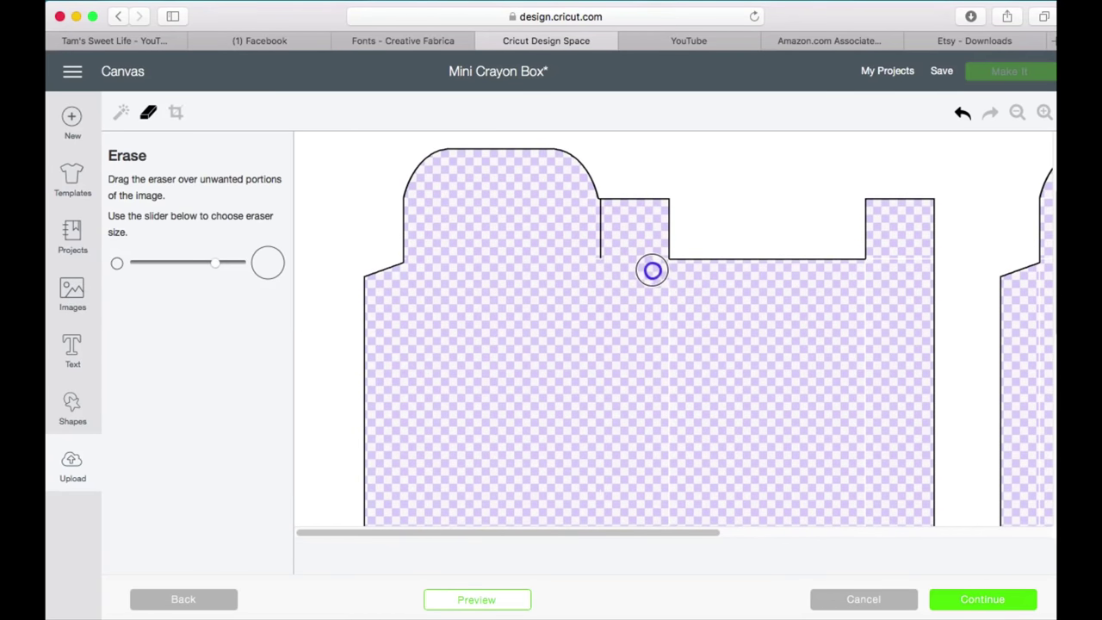
Step: Erase the white seams in the lower box down to its bottom flap, then continue to naming
scroll(654, 421, down, 5)
click(666, 202)
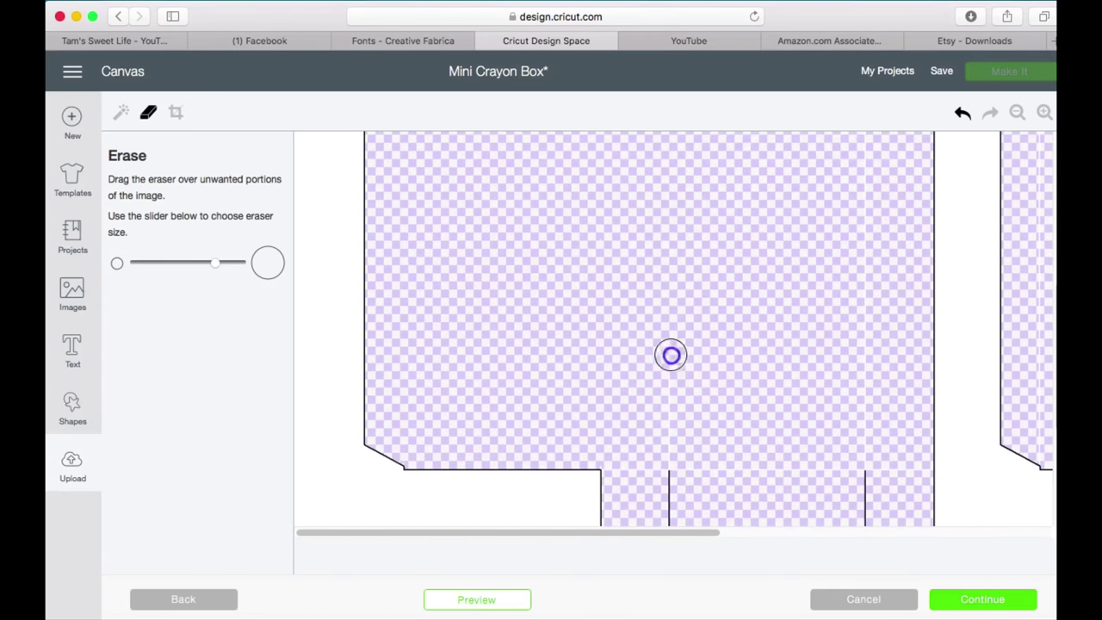
mouse_move(670, 354)
mouse_down()
mouse_move(659, 438)
mouse_move(625, 462)
mouse_move(728, 470)
mouse_move(829, 459)
mouse_move(848, 451)
mouse_move(853, 359)
mouse_move(885, 457)
mouse_move(910, 460)
mouse_move(866, 408)
mouse_move(873, 243)
mouse_up()
click(634, 376)
click(692, 469)
scroll(872, 244, down, 5)
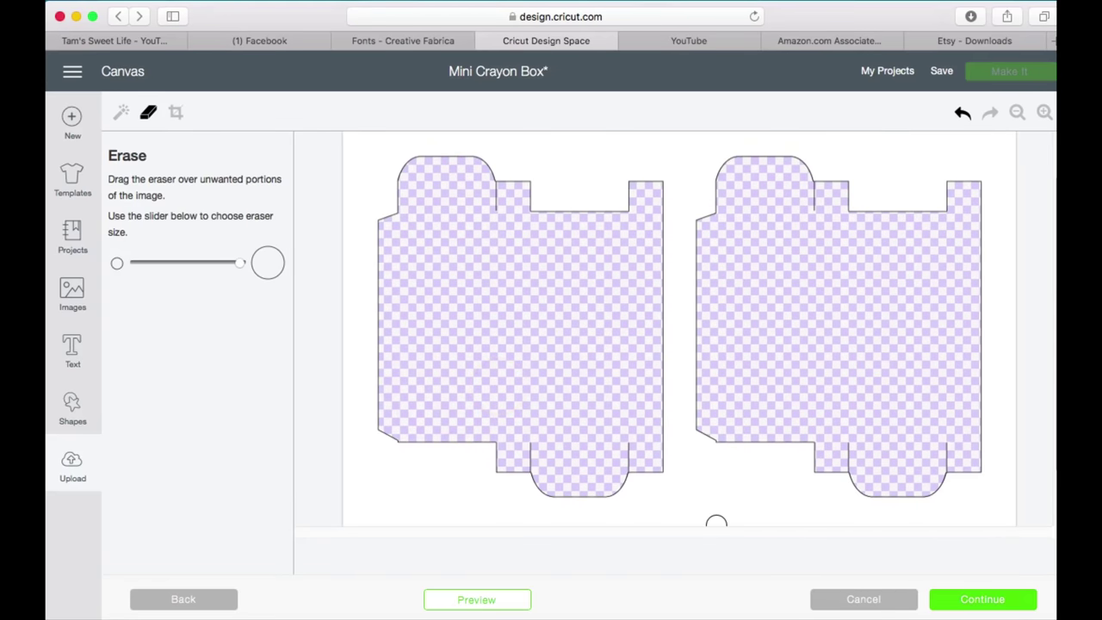
click(981, 603)
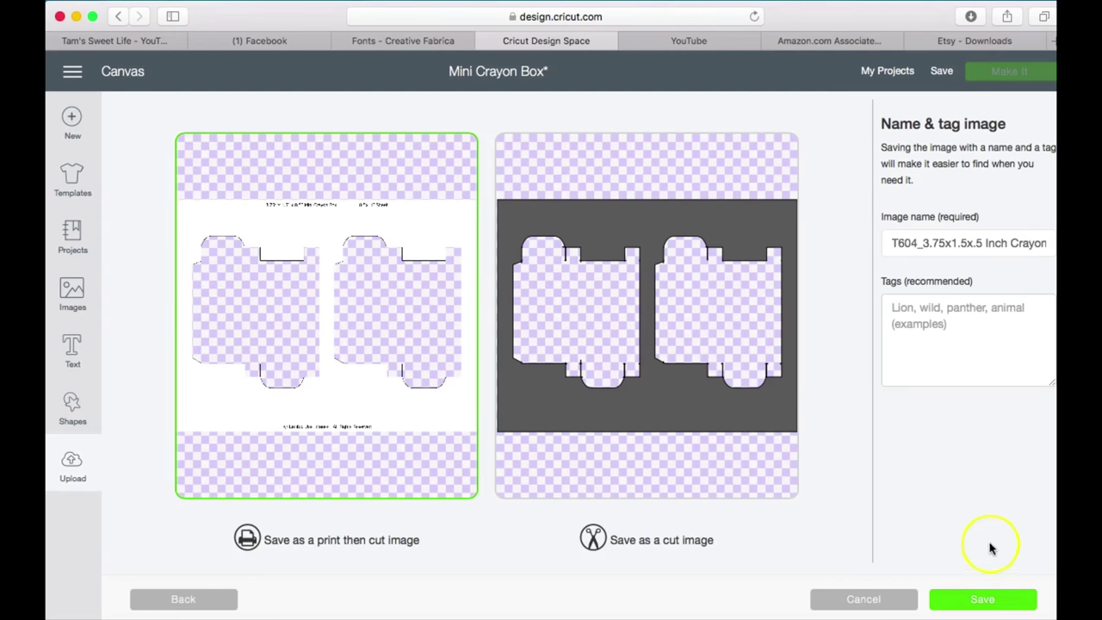
Step: Save the cleaned template and insert it onto the canvas from Recently uploaded
click(994, 601)
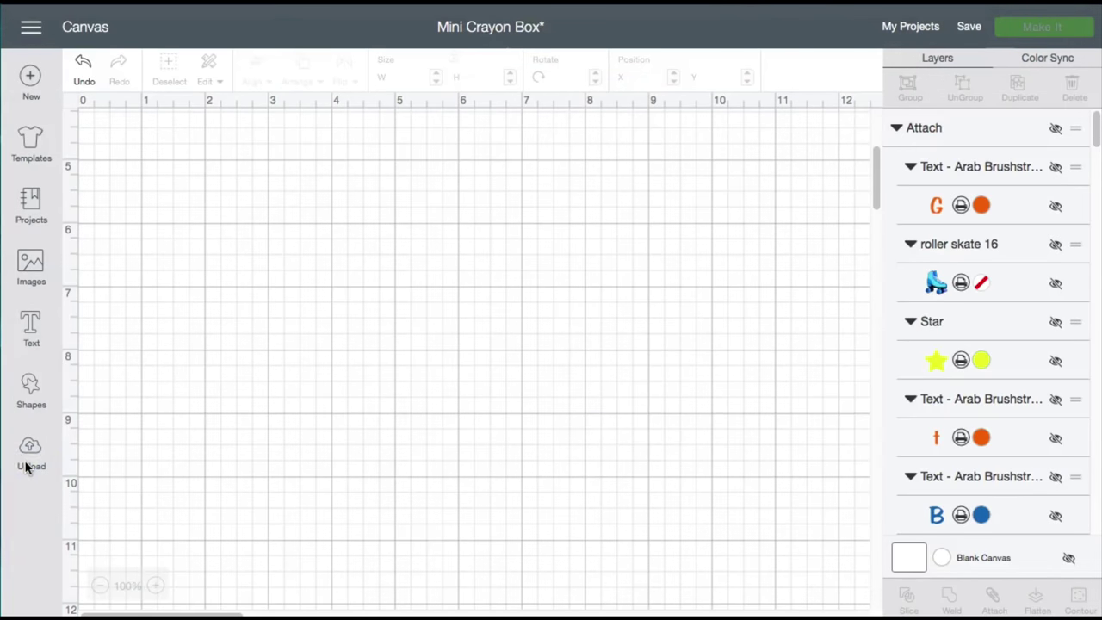
click(30, 454)
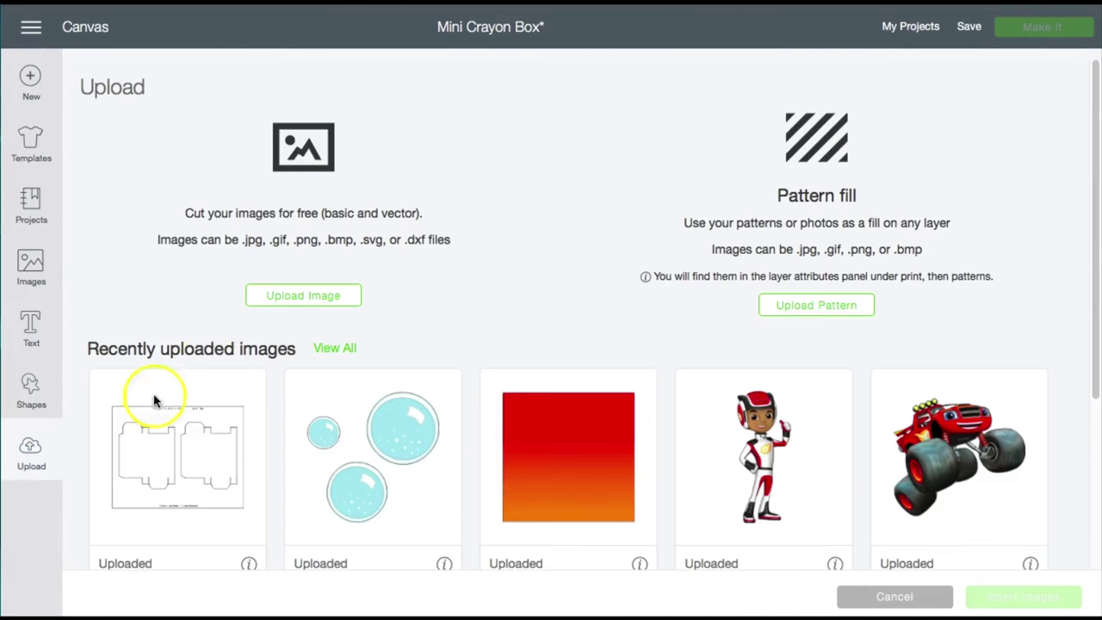
click(192, 443)
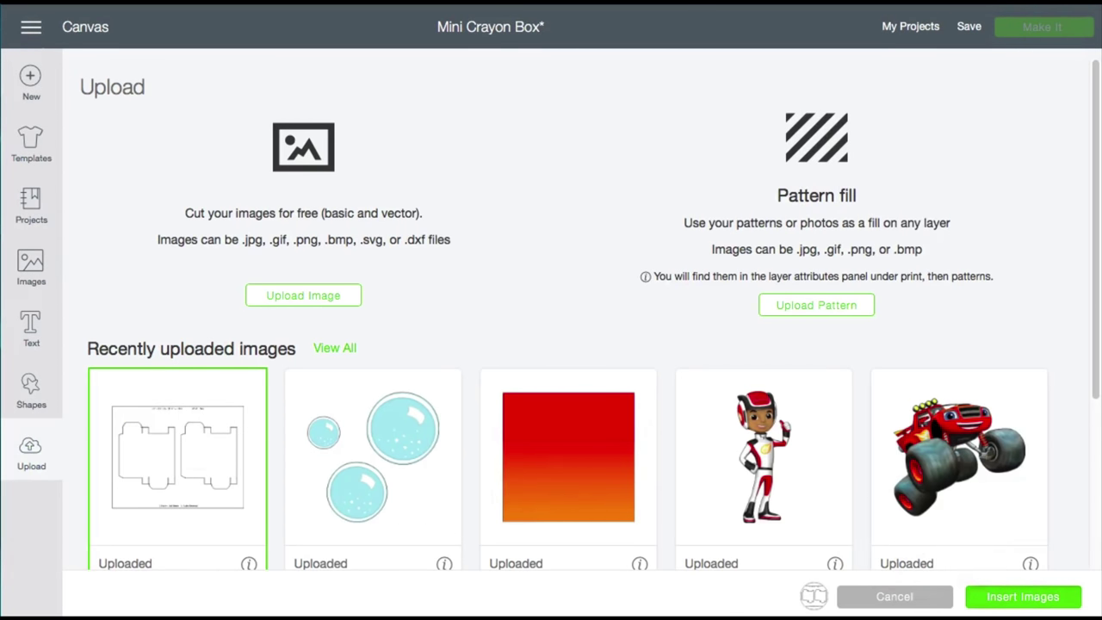
click(1022, 595)
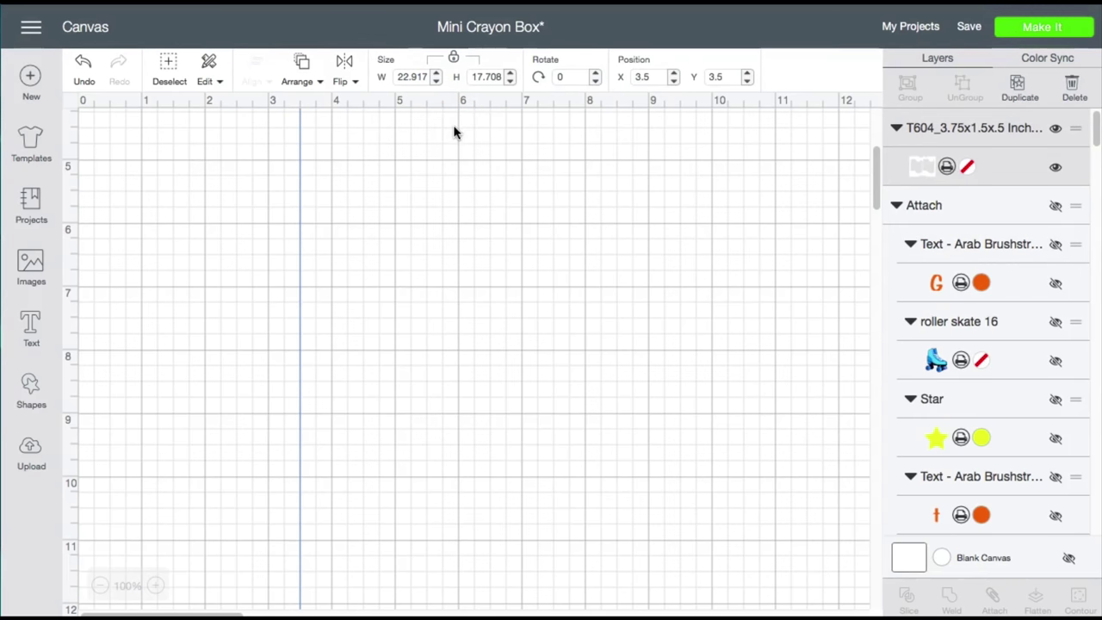
Step: Resize the template to 11 x 8.5 inches by setting its width to 11
click(372, 191)
click(411, 76)
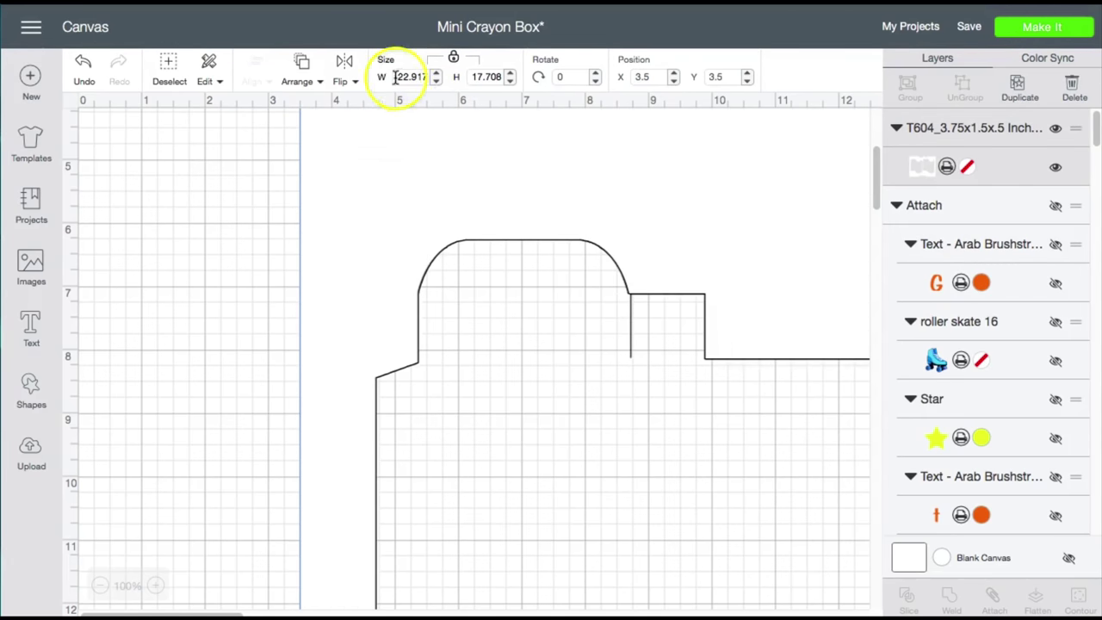
click(401, 76)
click(654, 76)
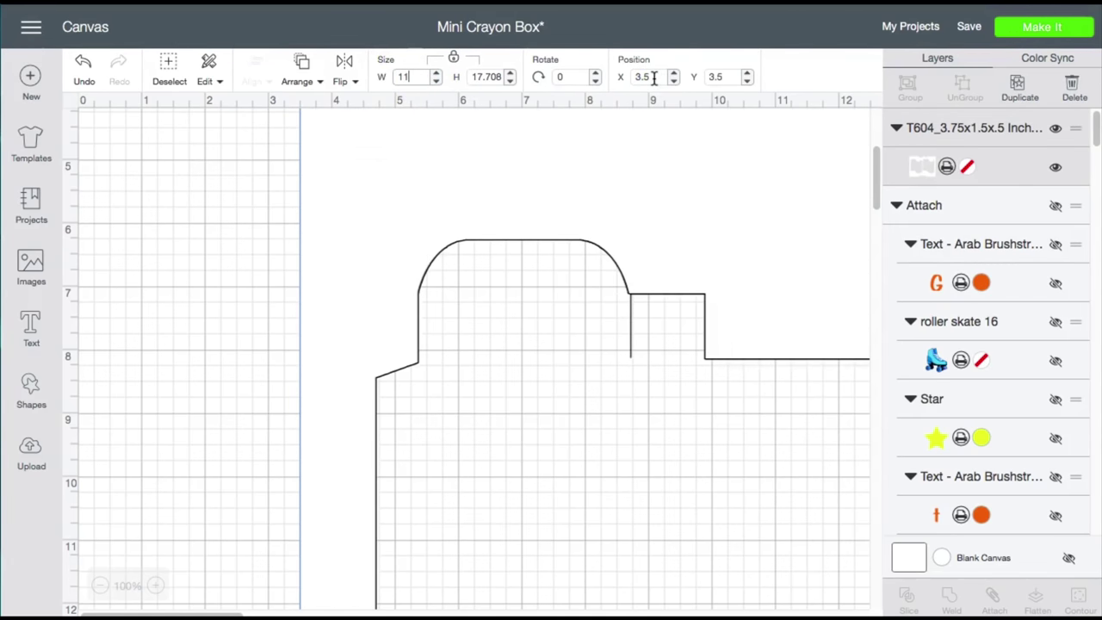
key(Return)
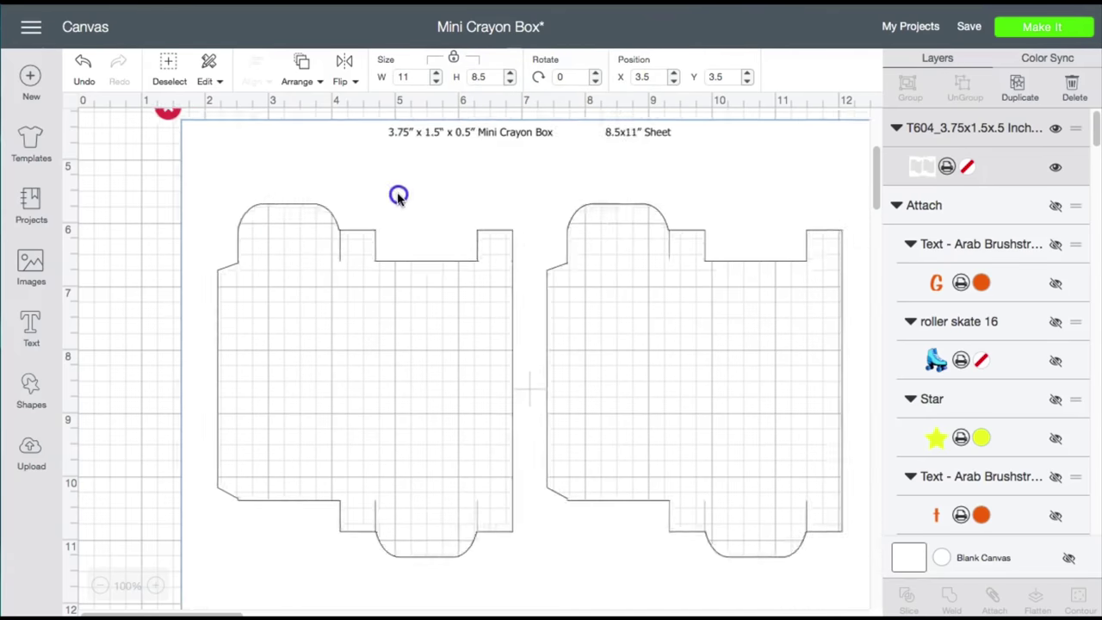
Step: Add a Square and size it to 11 x 8.5 inches
click(30, 391)
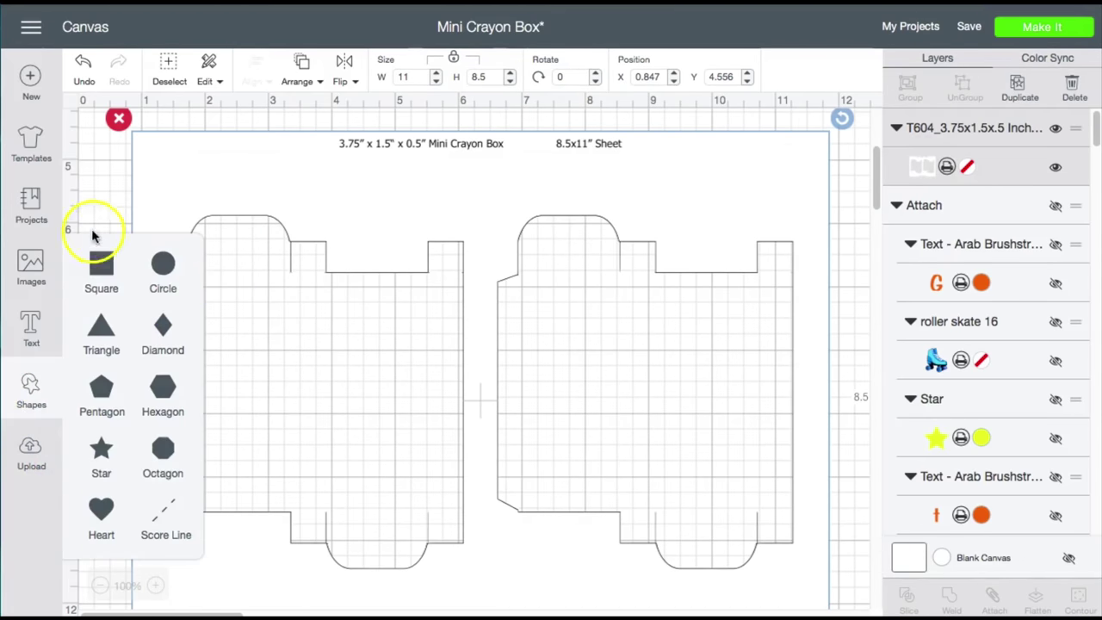
click(131, 189)
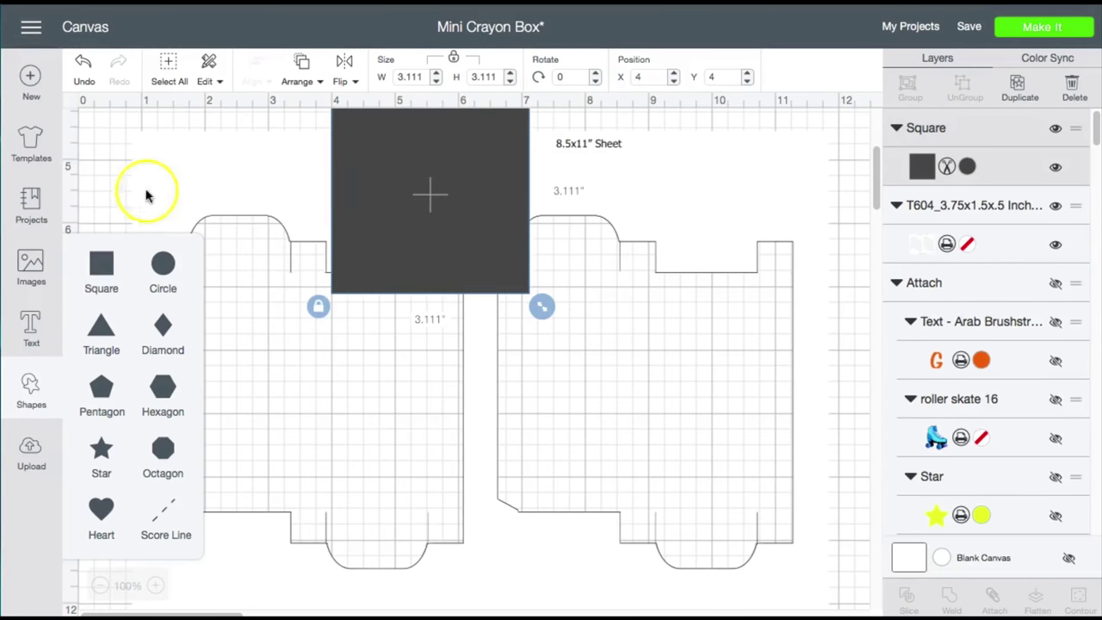
drag(352, 180, 149, 218)
click(415, 77)
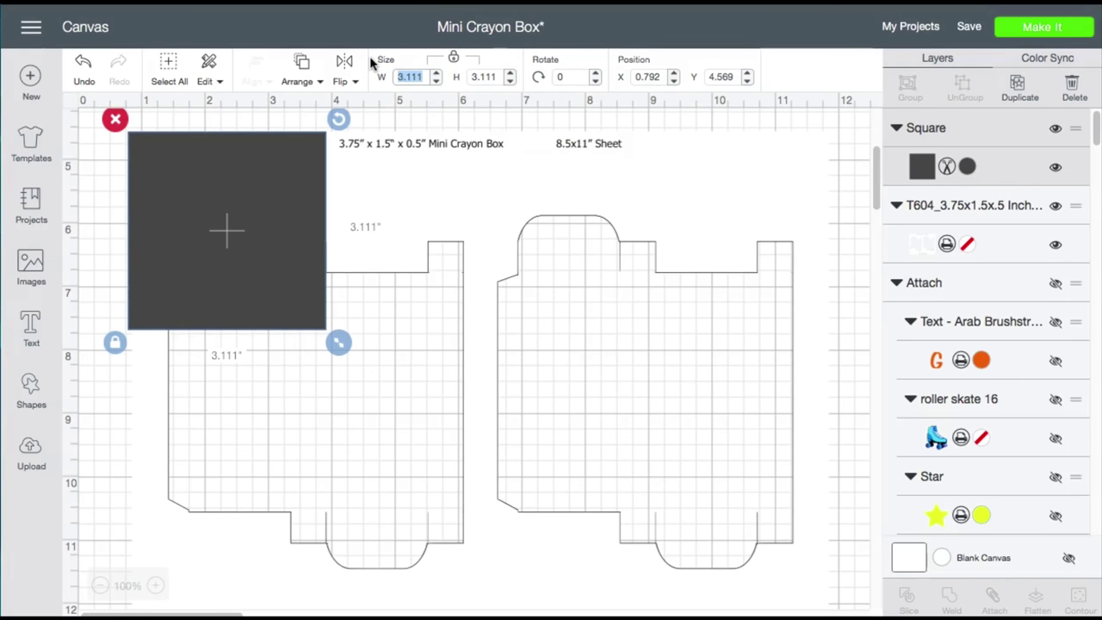
key(Return)
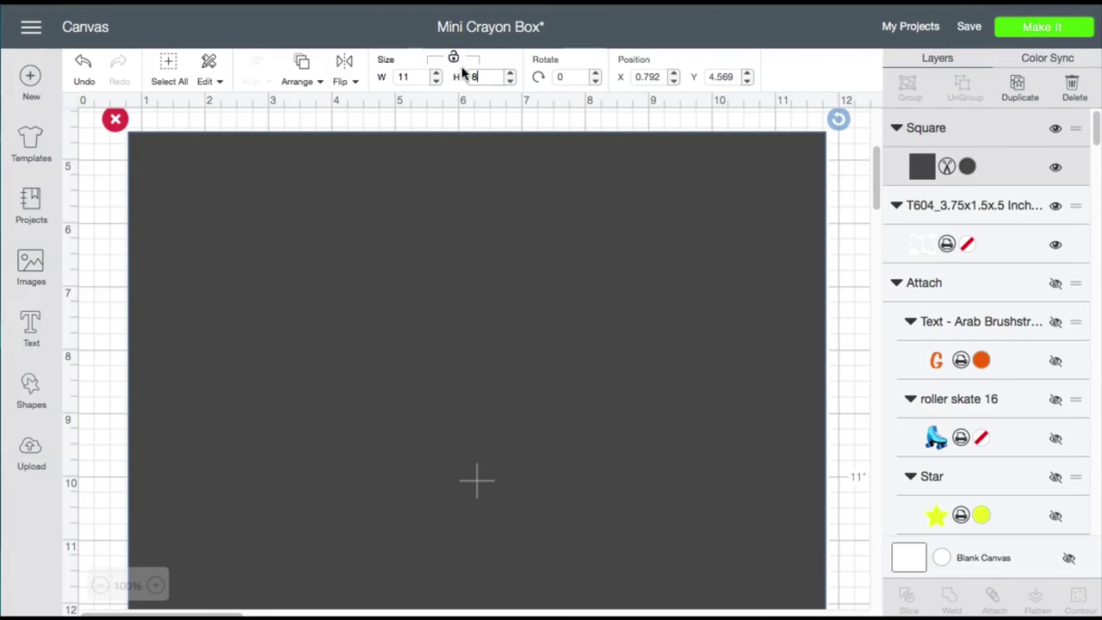
key(Return)
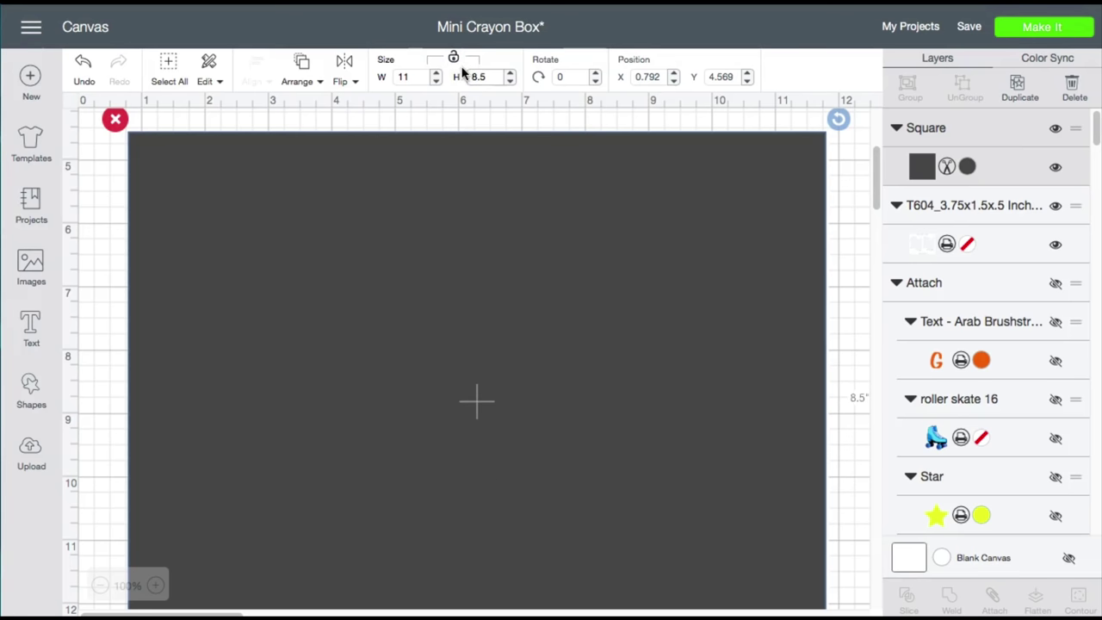
Step: Send the square behind the template, align them, and select both together
right_click(514, 229)
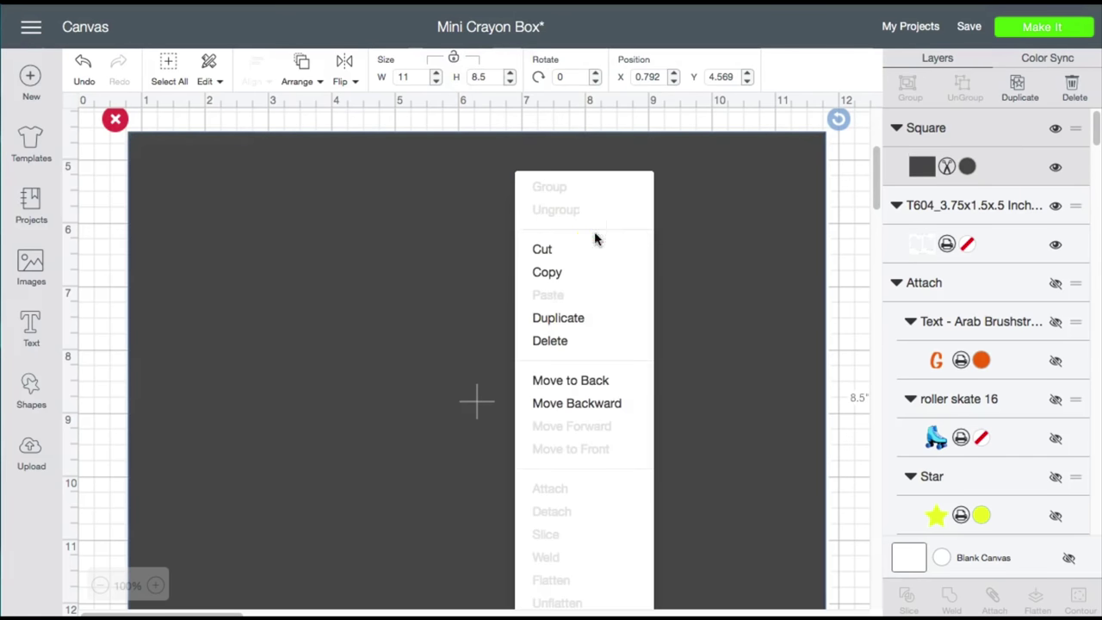
click(589, 404)
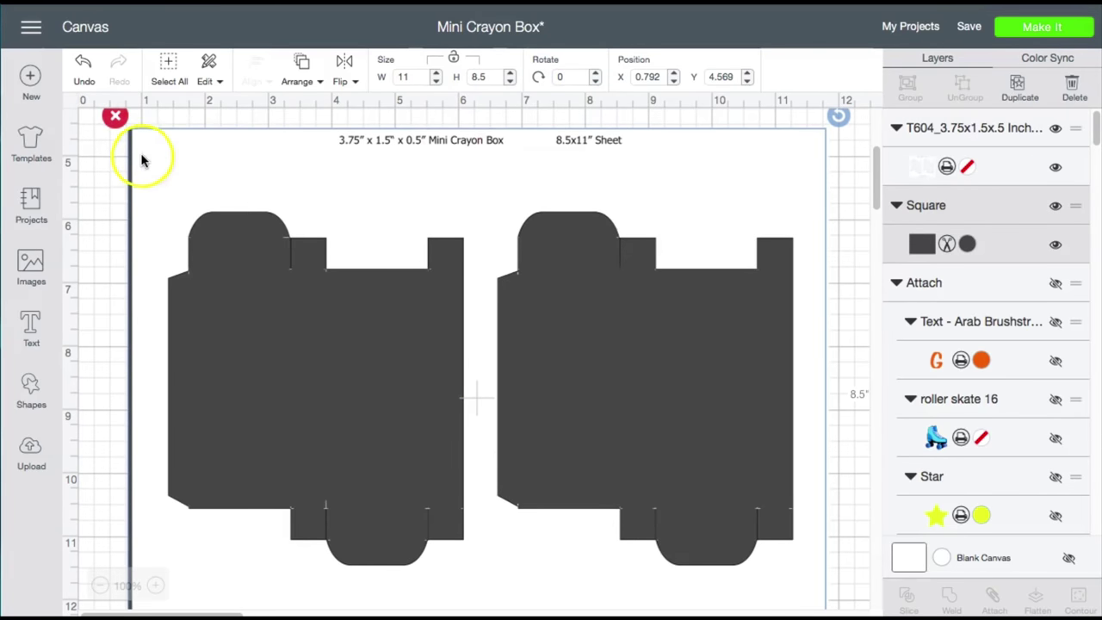
drag(140, 160, 138, 152)
scroll(135, 167, down, 3)
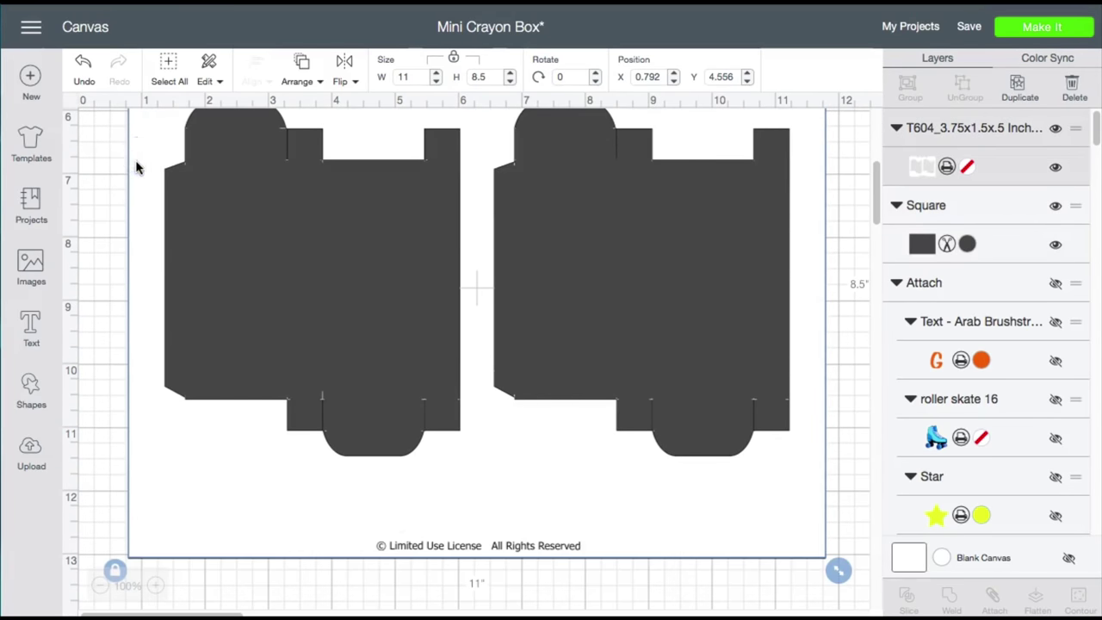
scroll(354, 233, up, 5)
drag(329, 189, 379, 461)
Step: Slice the square with the template and delete the outline and dark leftover Slice Result layers
click(912, 602)
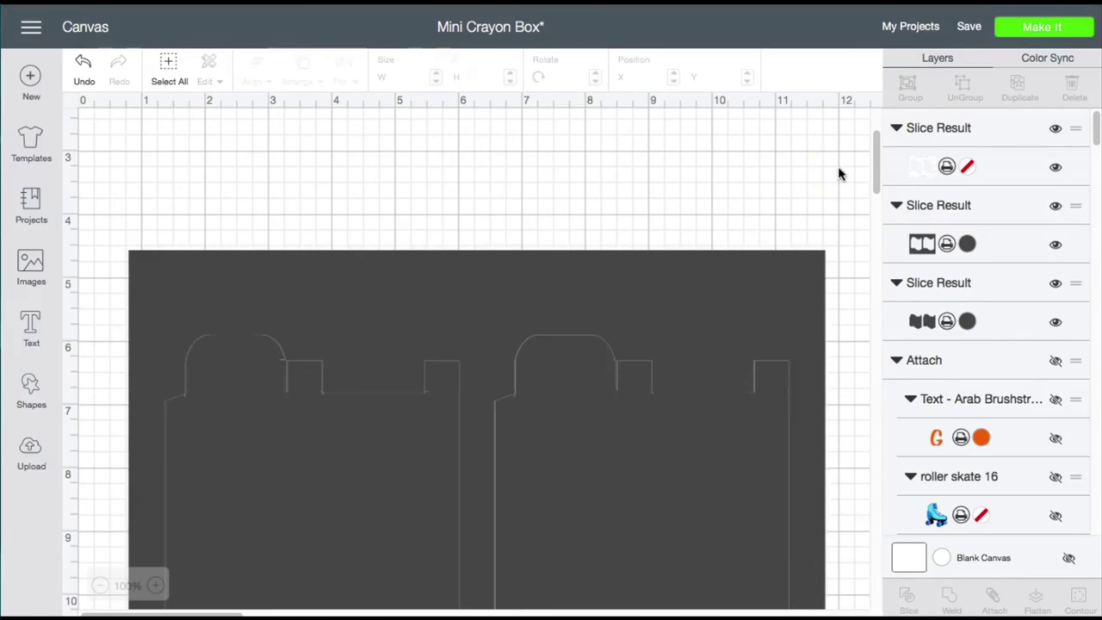
scroll(491, 246, down, 4)
click(426, 473)
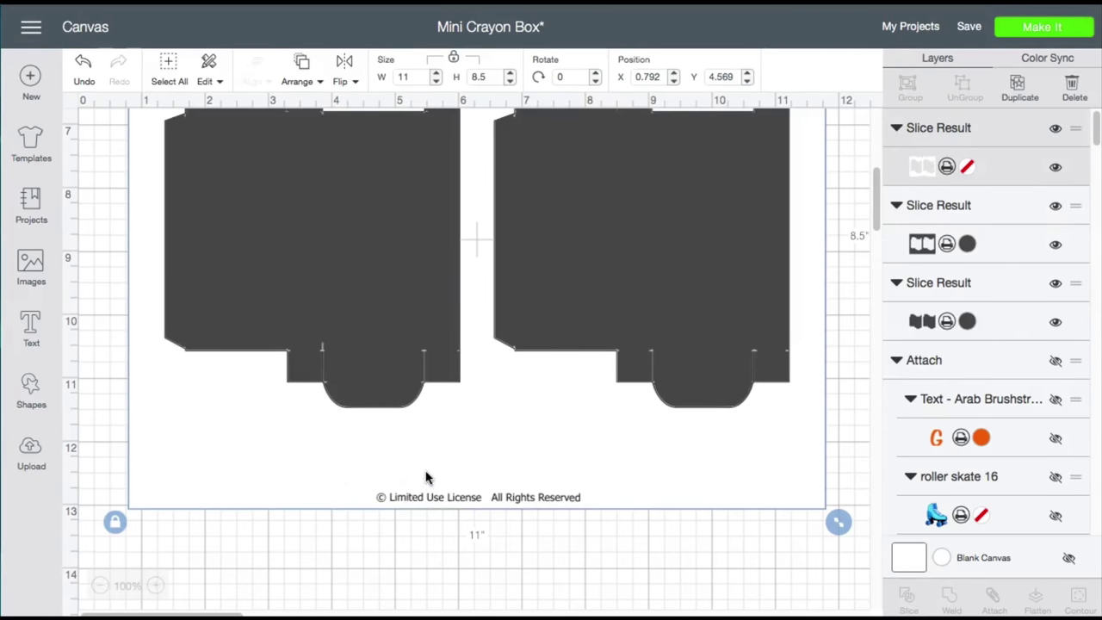
key(Delete)
click(426, 474)
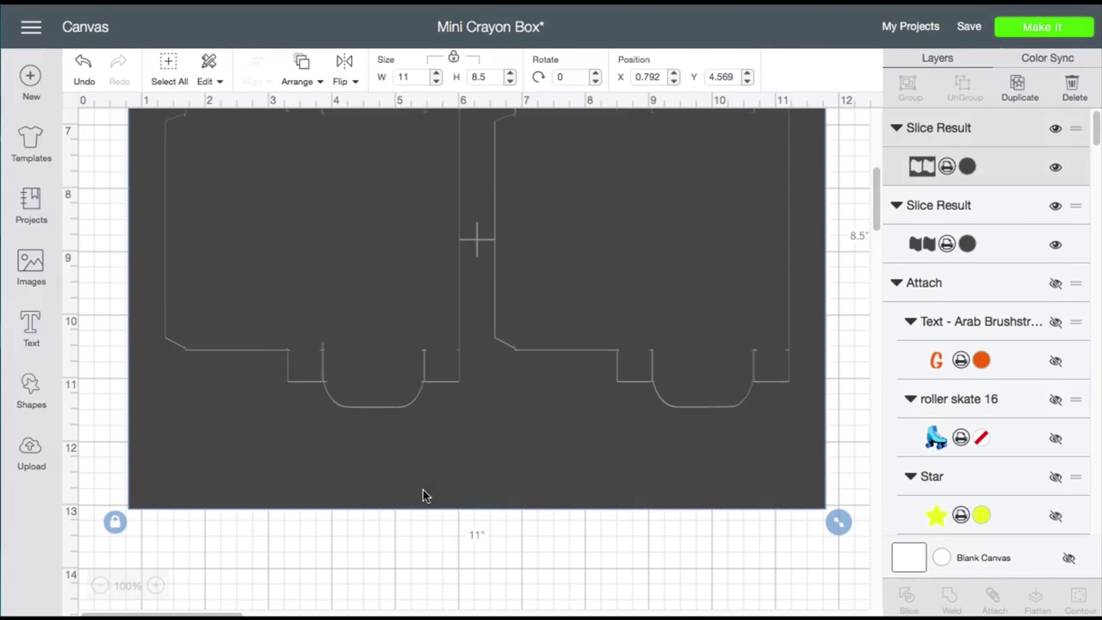
key(Delete)
Step: Add a new Square from Shapes to the canvas
scroll(467, 437, up, 5)
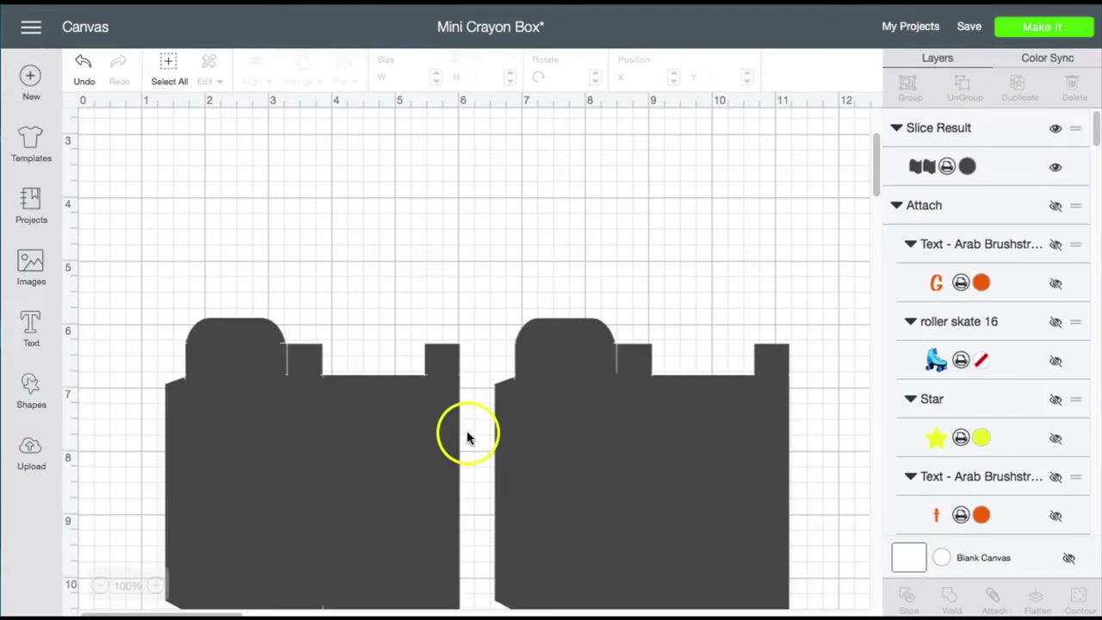
scroll(468, 437, down, 3)
click(31, 387)
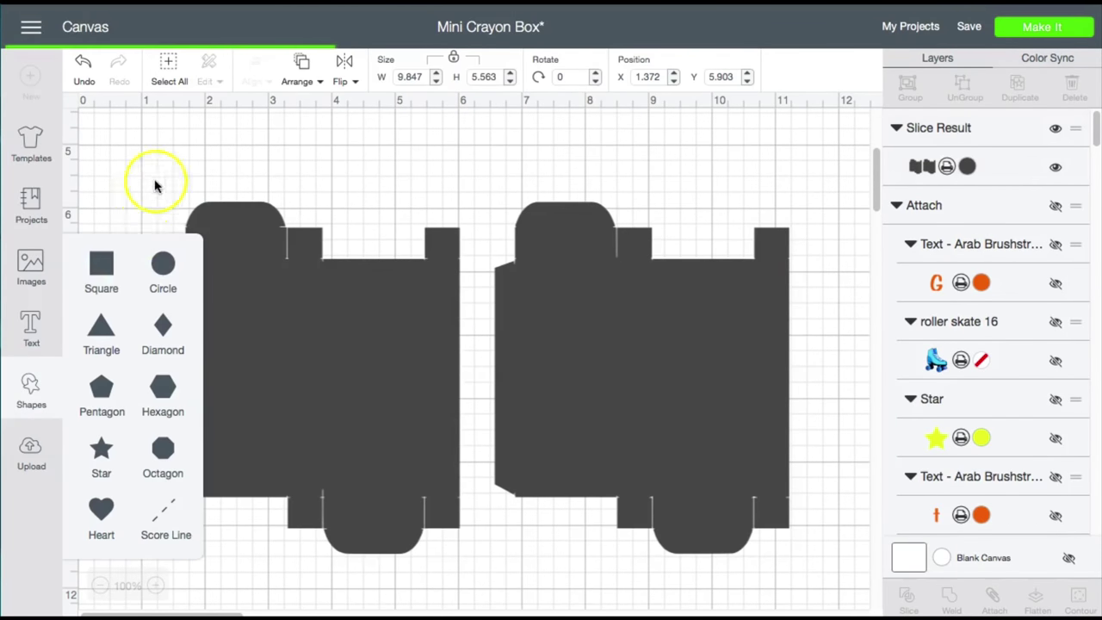
click(103, 258)
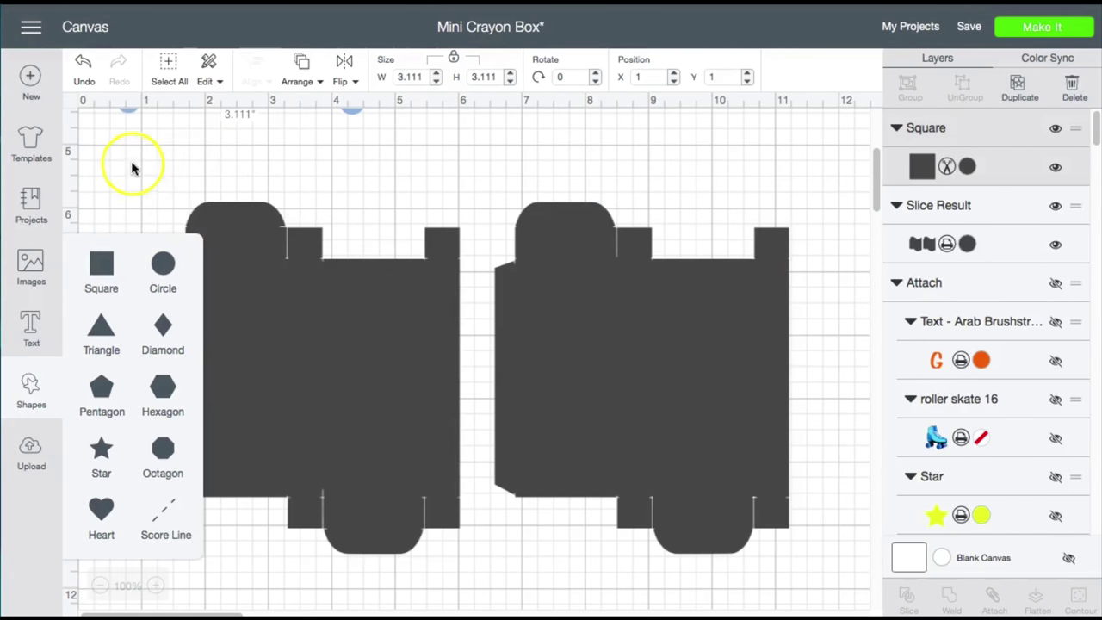
scroll(198, 155, up, 3)
drag(239, 172, 214, 281)
drag(342, 356, 425, 465)
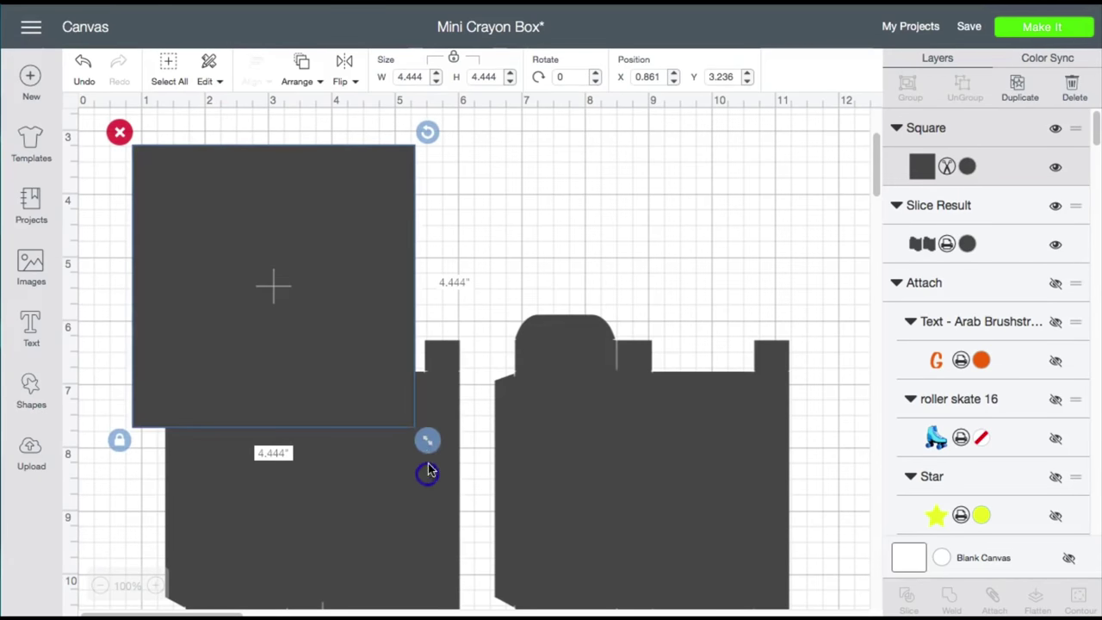
scroll(441, 431, down, 5)
scroll(440, 431, up, 5)
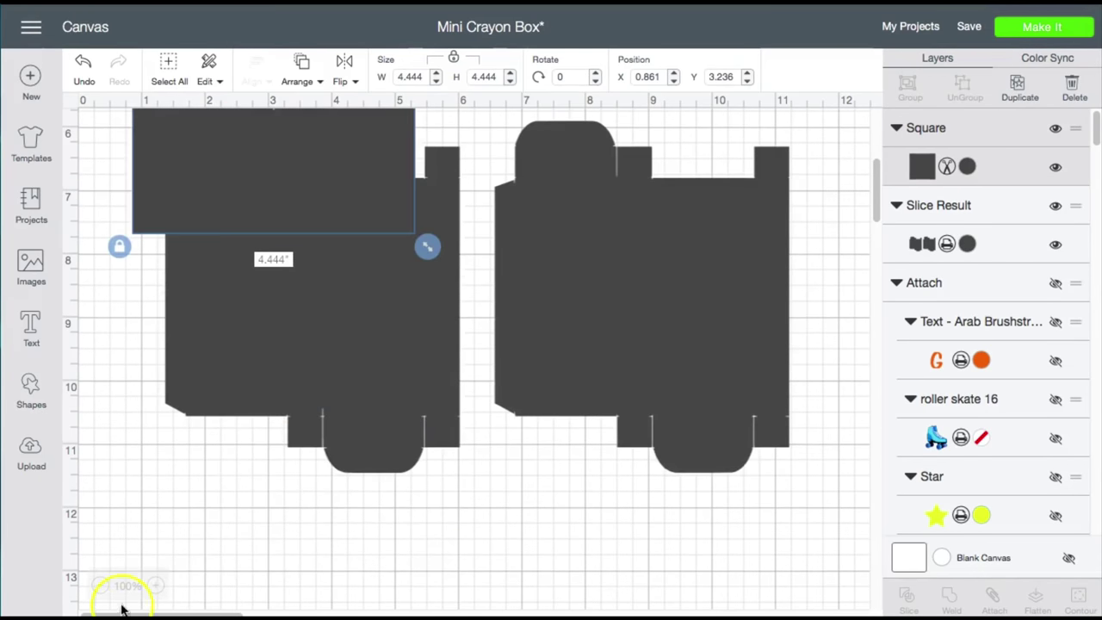
Step: Zoom to 75%, stretch the square over the left box to 6.519 inches tall, and select both
click(100, 594)
drag(298, 342, 296, 380)
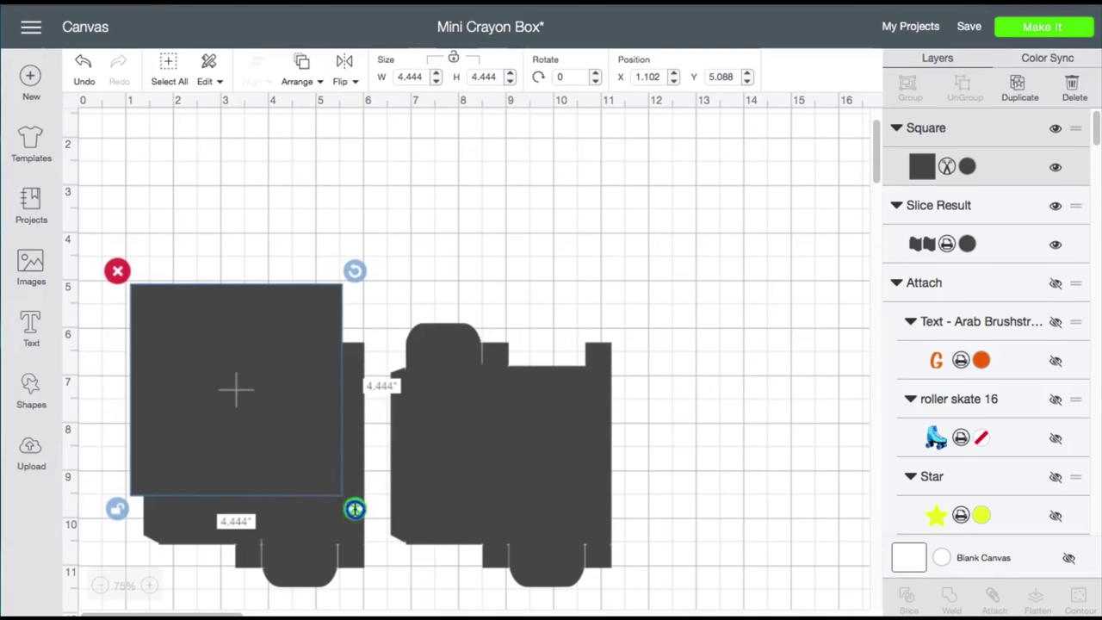
drag(354, 508, 385, 611)
drag(285, 195, 542, 466)
Step: Slice the square with the box piece and delete the outer rectangle leftover
click(905, 595)
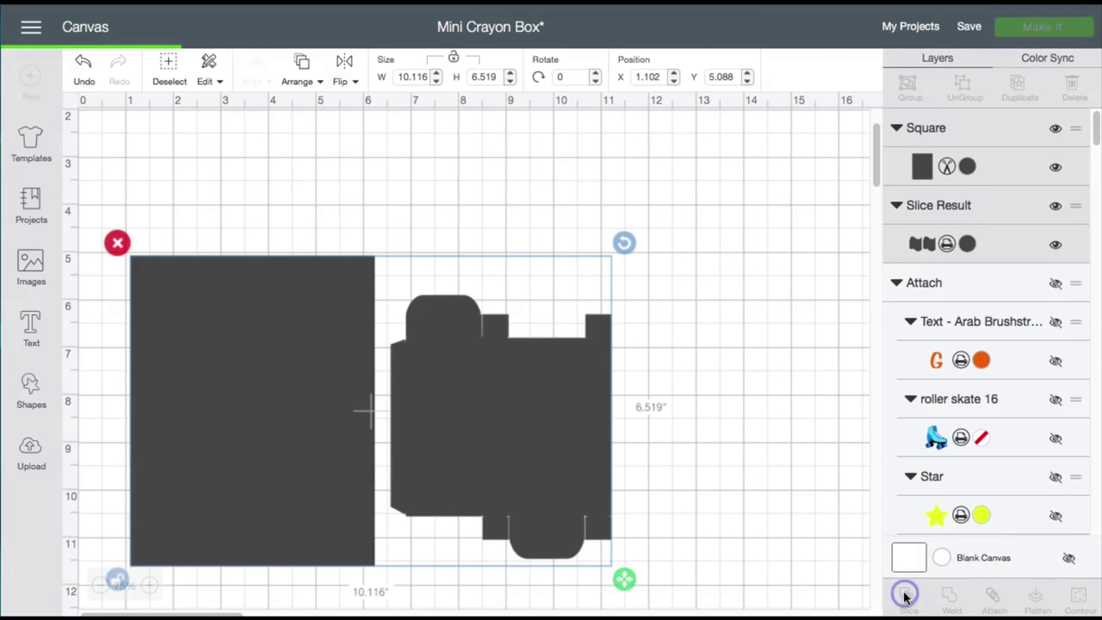
drag(344, 296, 723, 277)
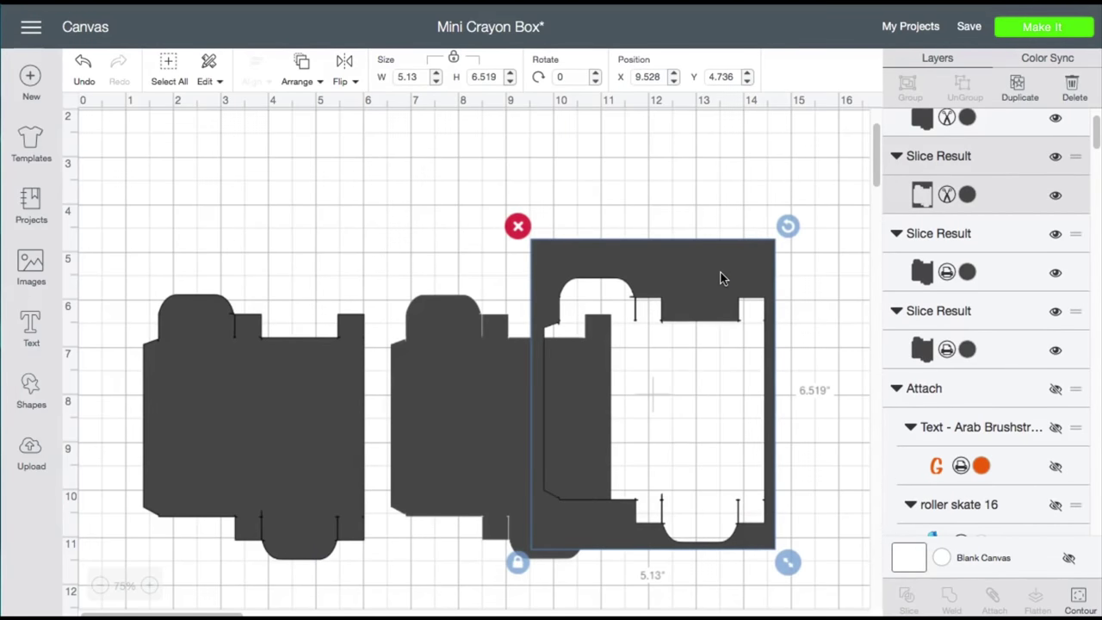
key(Delete)
Step: Move the new box piece to the right and set its layer to Print then Cut
drag(336, 381, 816, 408)
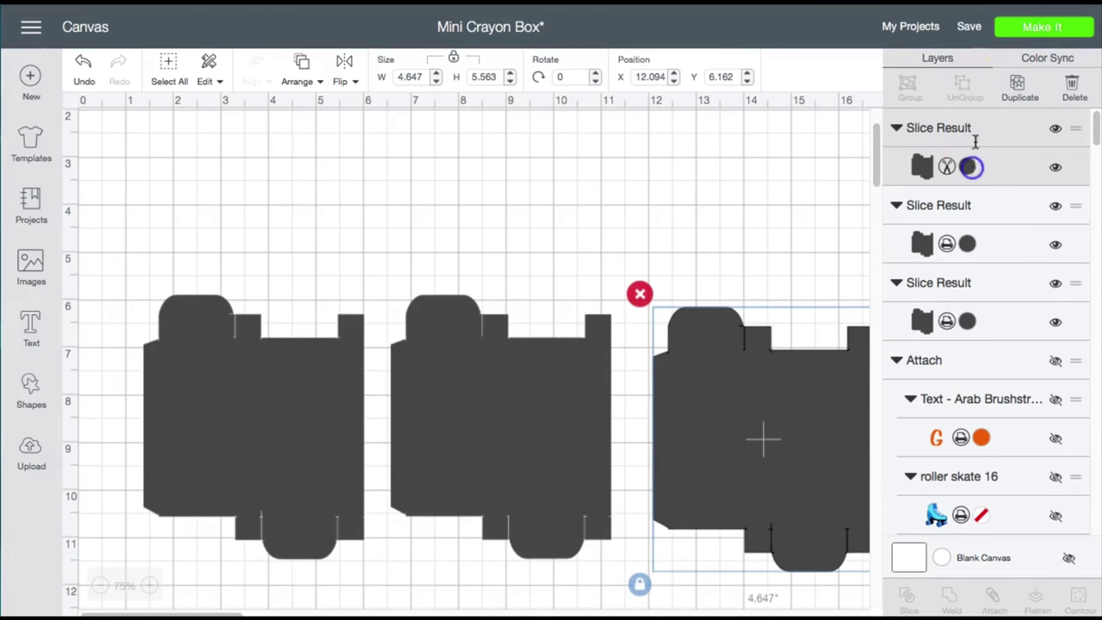
click(970, 166)
click(856, 84)
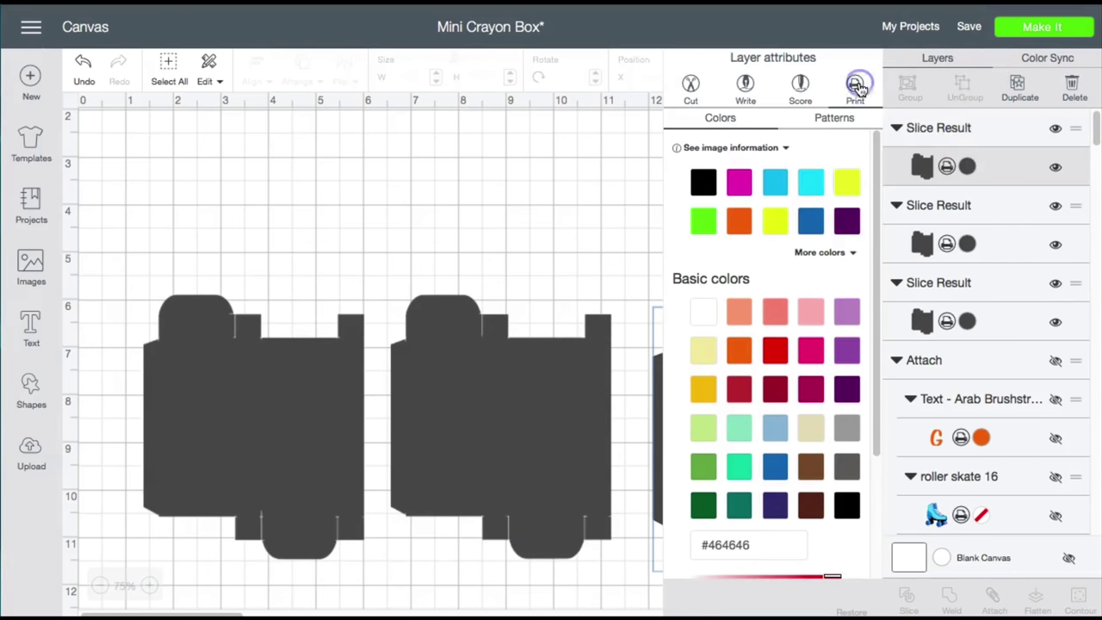
click(385, 204)
scroll(368, 364, down, 1)
drag(283, 354, 259, 355)
Step: Select the first box piece and set its width to 4.6 and height to 5.5 inches
click(443, 361)
click(281, 341)
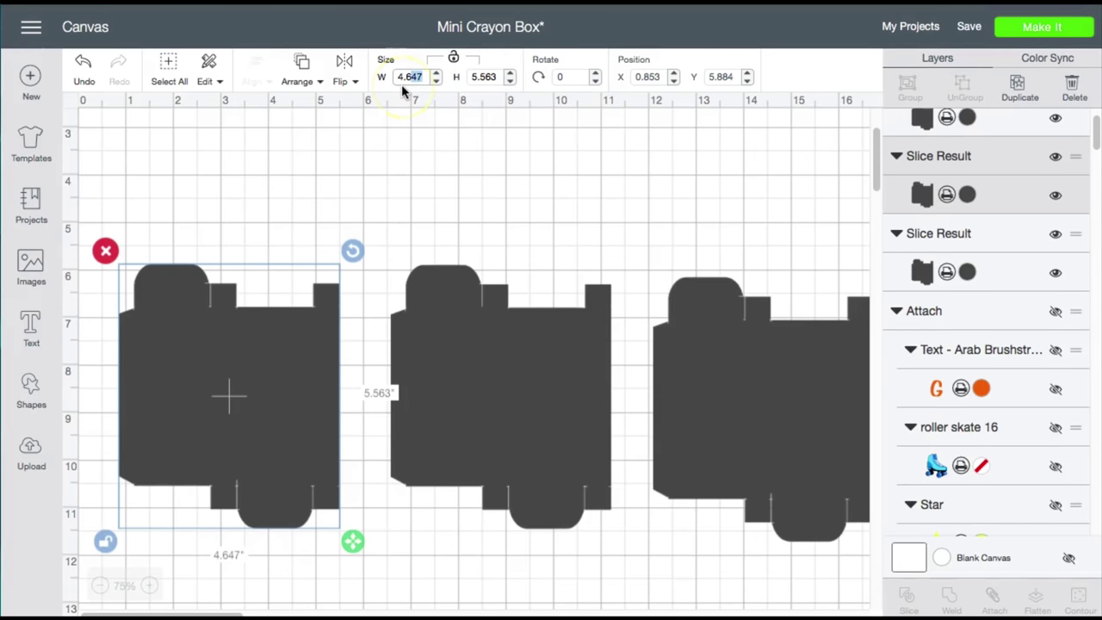
text(4.6)
click(480, 69)
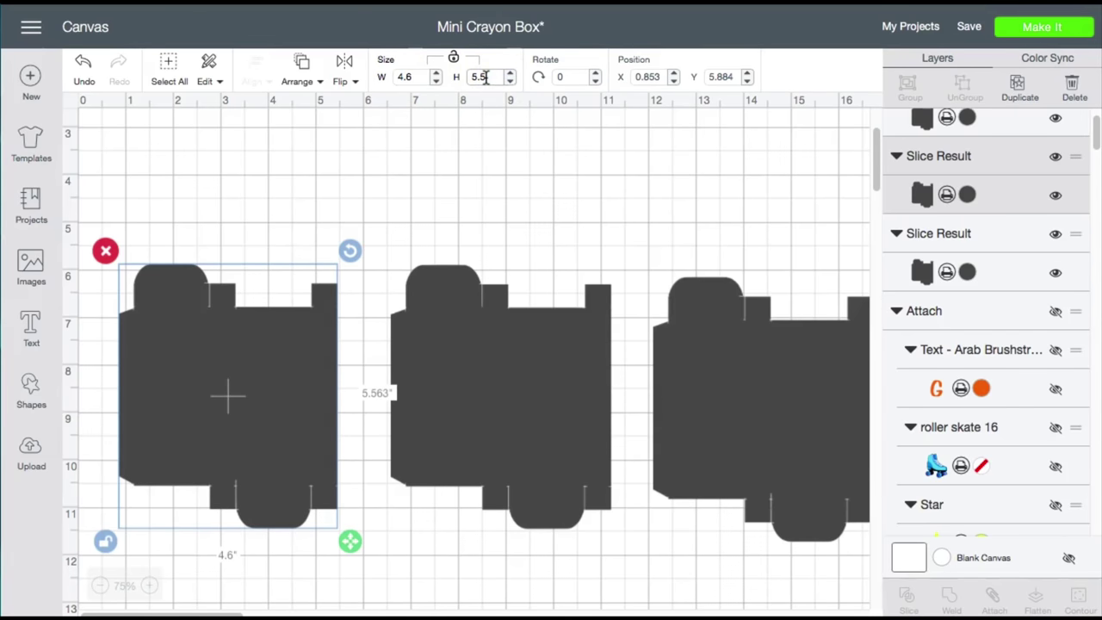
click(536, 173)
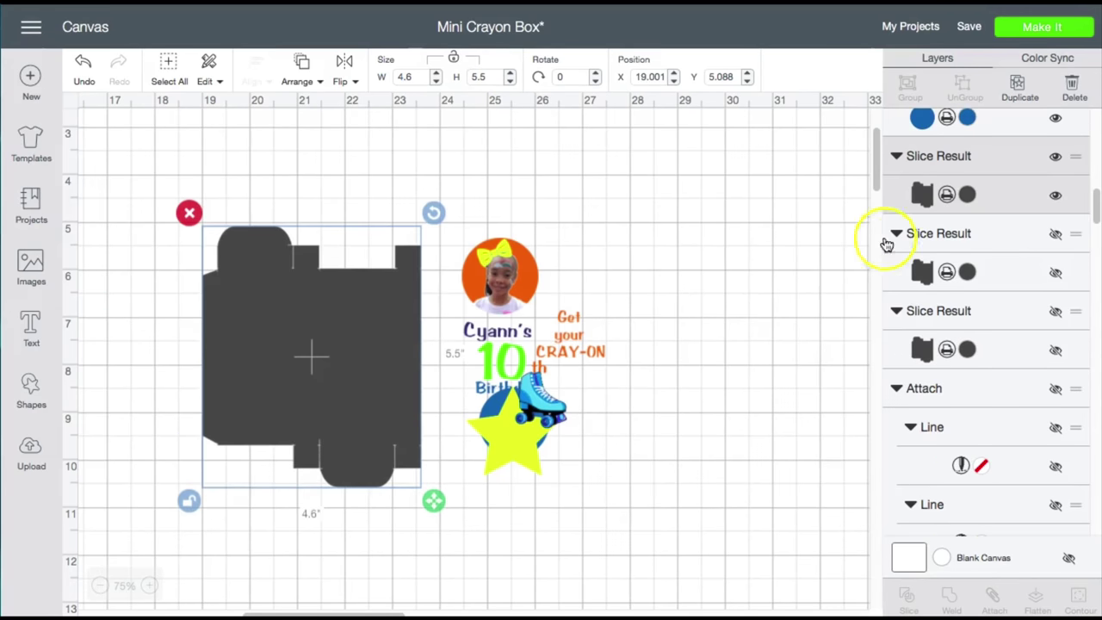
Step: Fill the 4.6 x 5.5 crayon box shape with the green-and-blue chevron pattern and nudge it slightly up
click(946, 196)
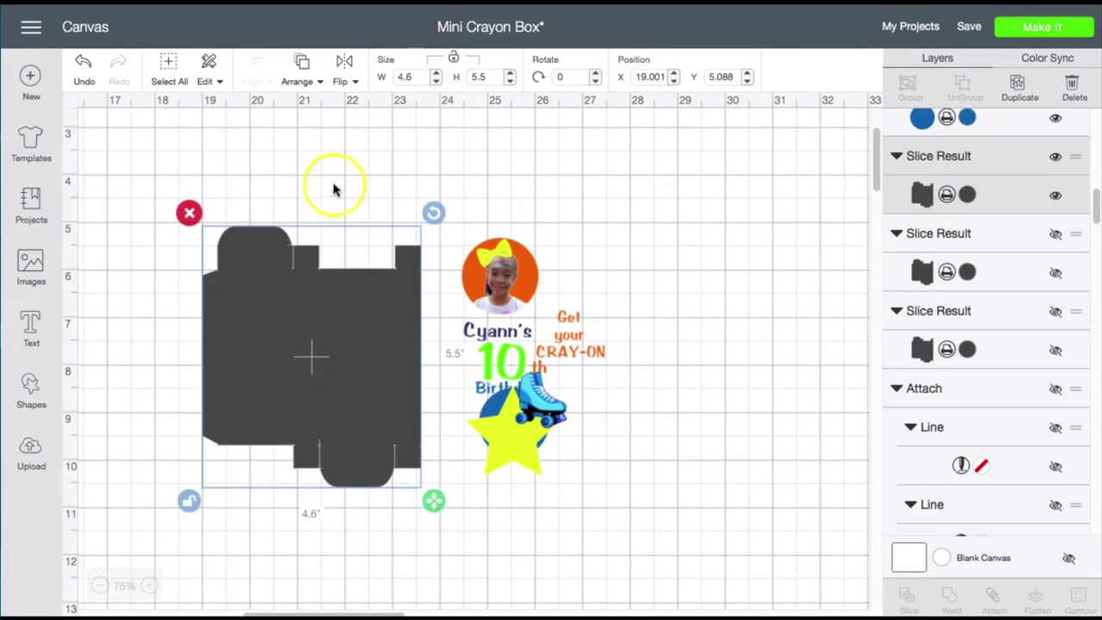
click(846, 132)
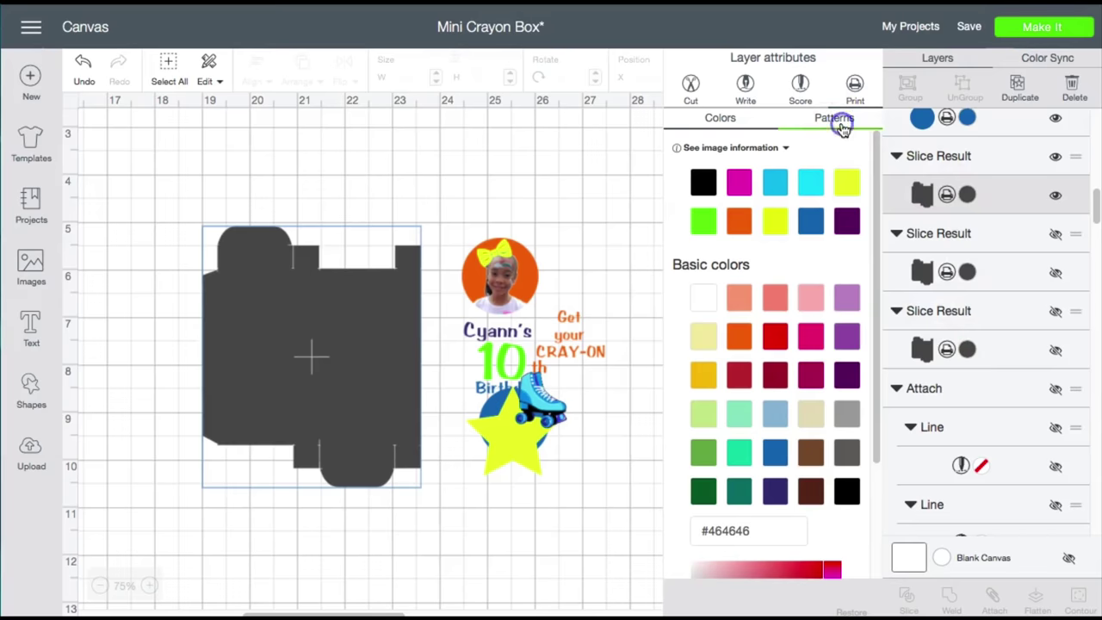
click(721, 342)
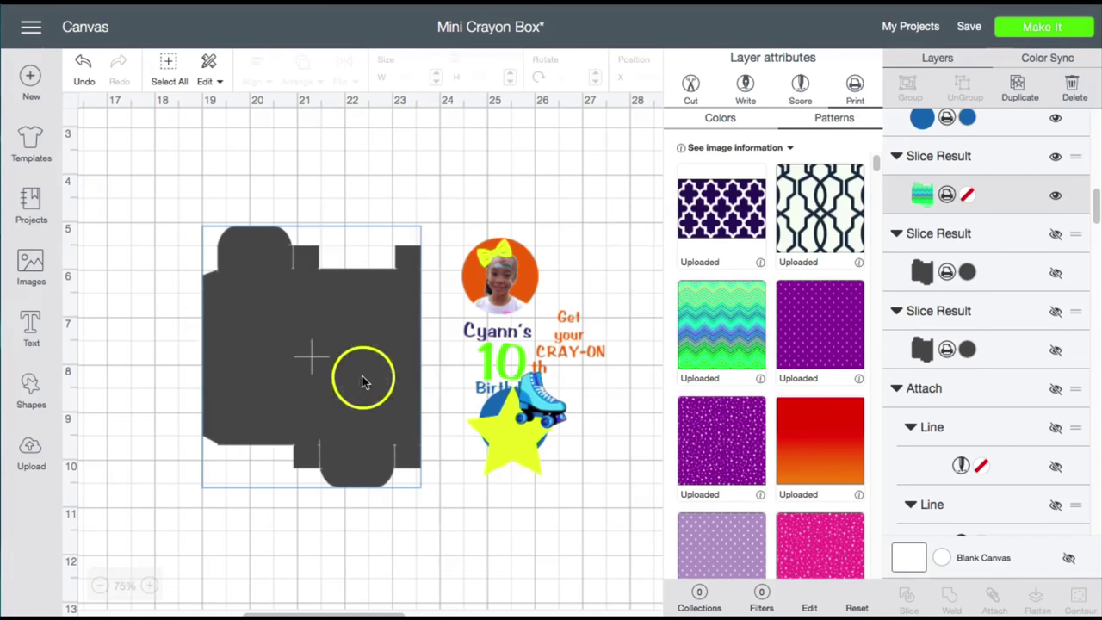
drag(305, 360, 302, 349)
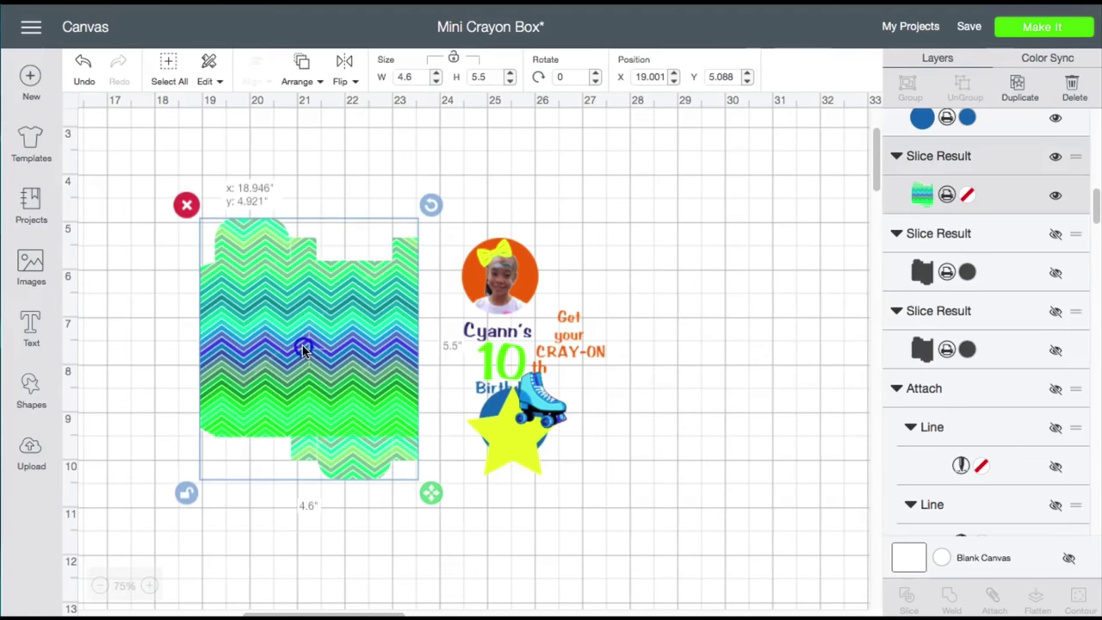
Step: Move the photo circle onto the chevron box and shrink it to fit
click(488, 268)
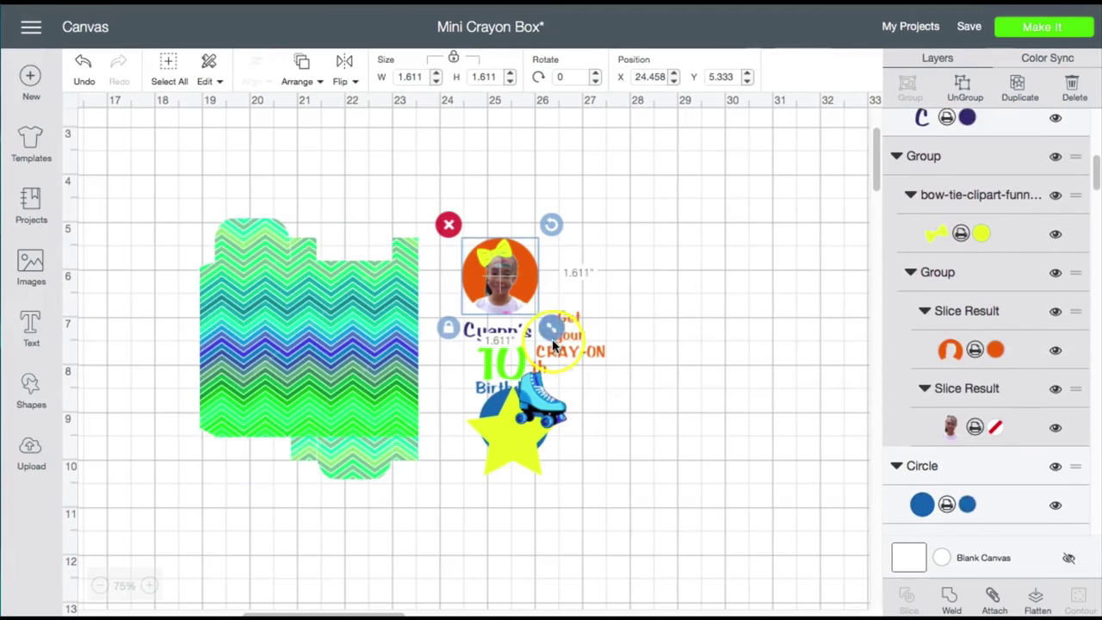
drag(574, 355, 634, 355)
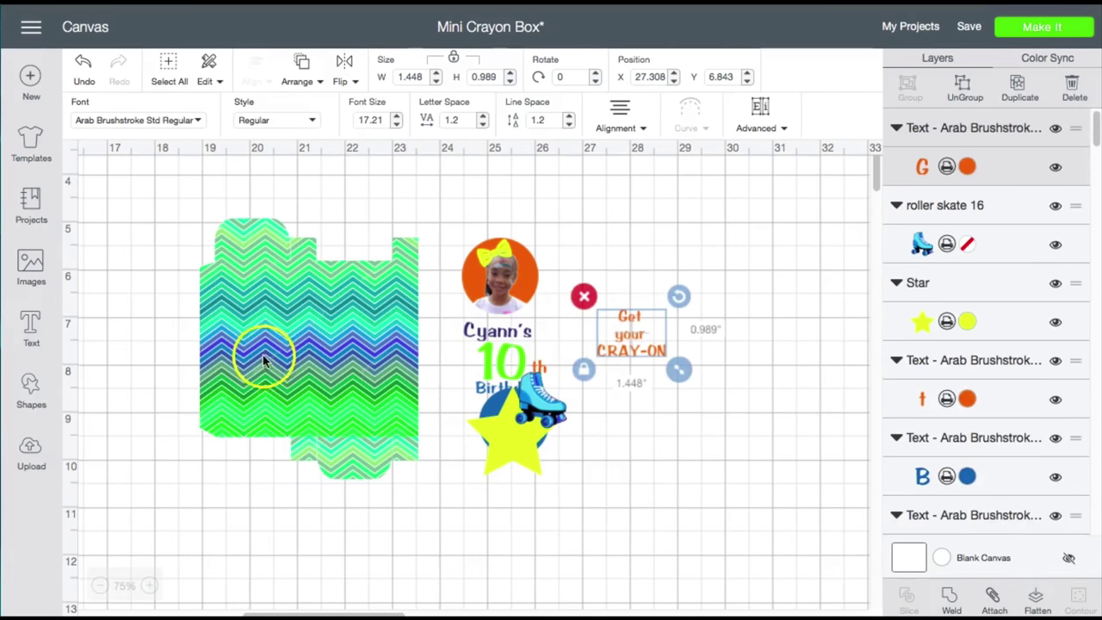
click(516, 270)
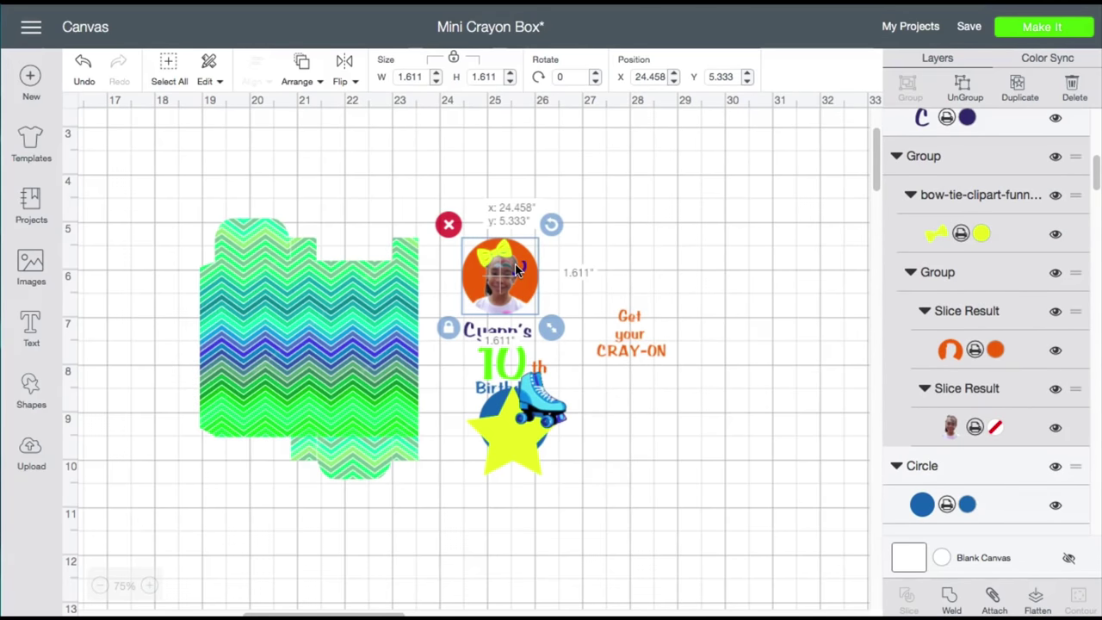
drag(517, 270, 366, 298)
drag(401, 354, 396, 349)
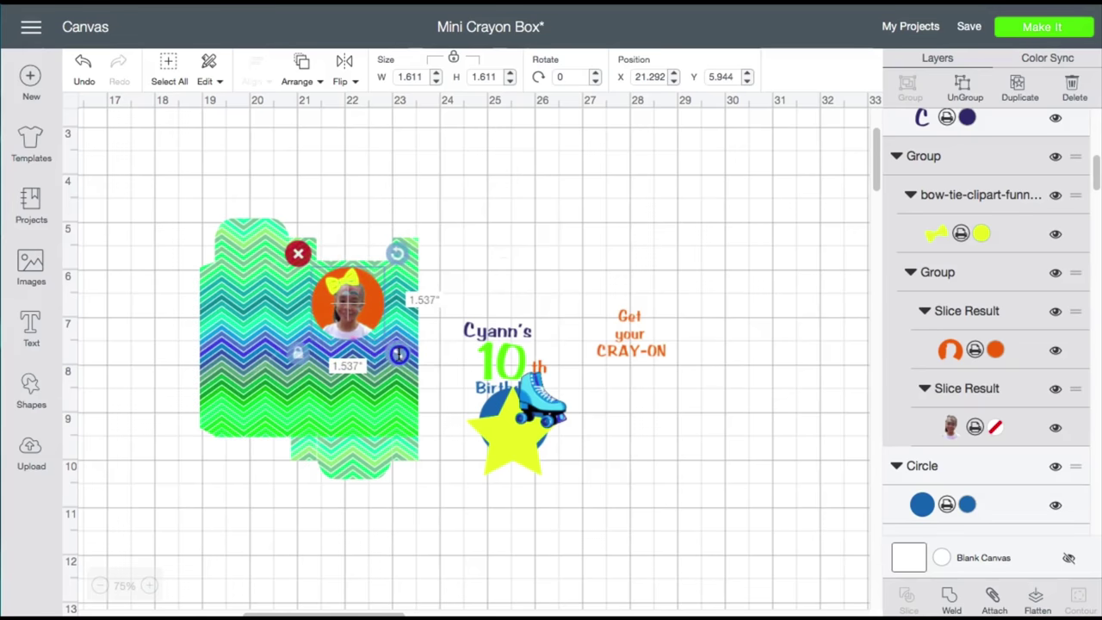
Step: Place the name text, the 10 and its 'th' under the photo on the box
drag(499, 332, 358, 341)
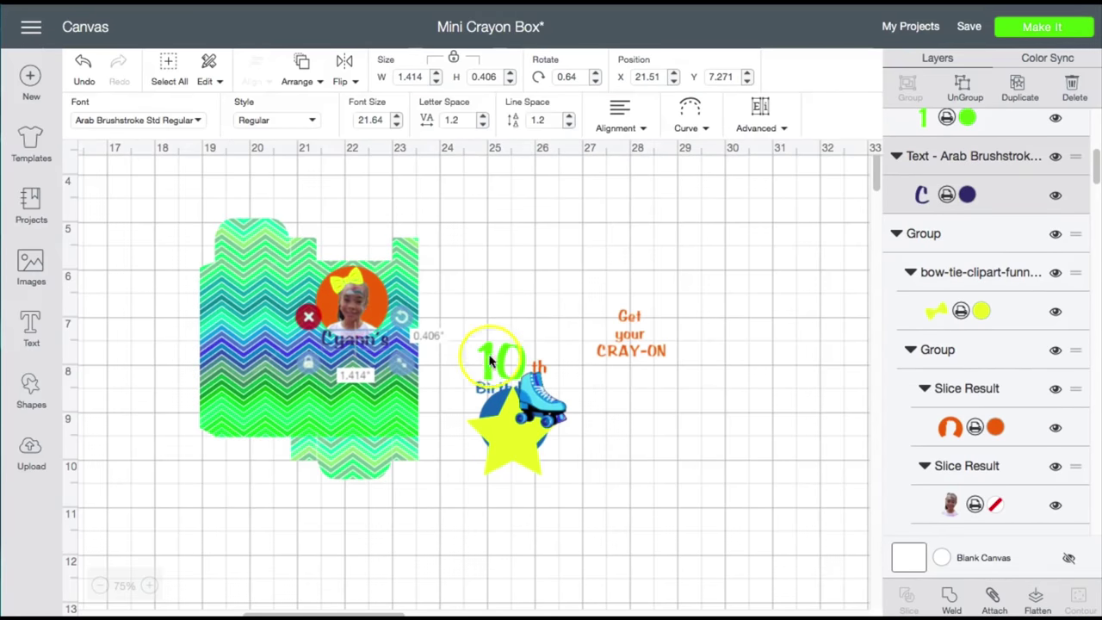
drag(495, 355, 349, 372)
click(538, 370)
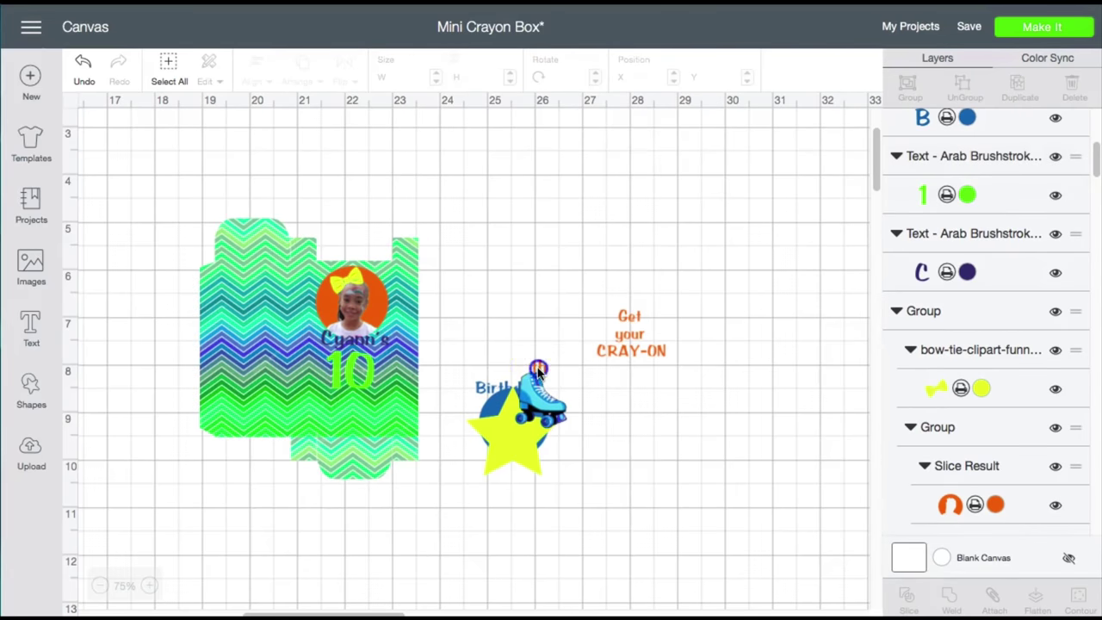
drag(483, 368, 375, 384)
drag(512, 393, 214, 347)
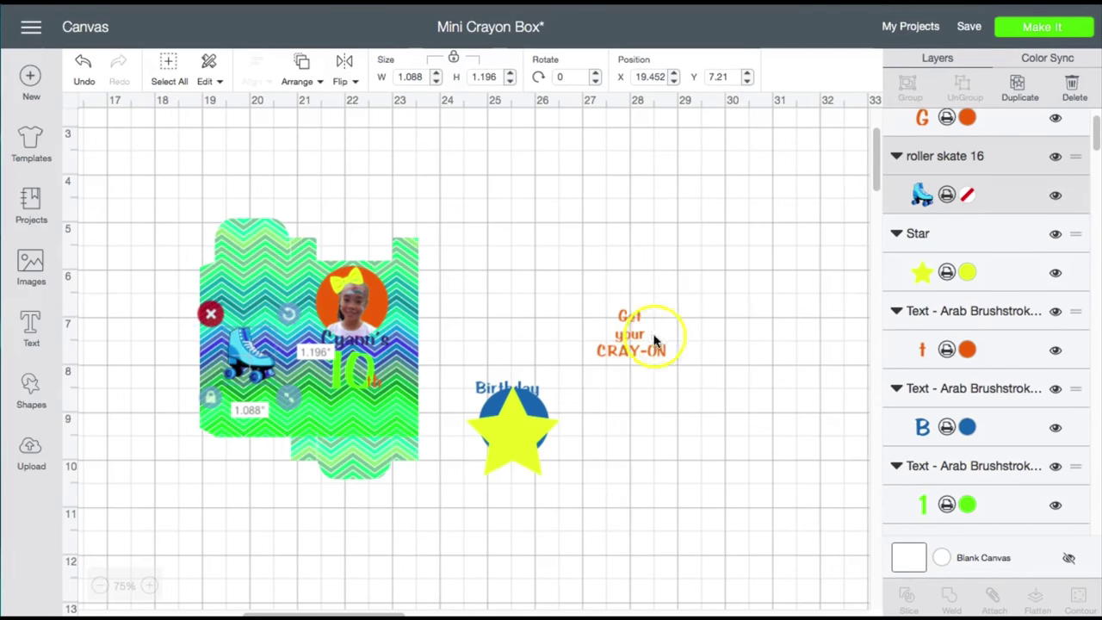
Step: Arrange the roller skate, 'Get your CRAY-ON' slogan, star, blue circle and Birthday text on the box
drag(642, 348, 614, 368)
drag(620, 353, 247, 306)
drag(481, 422, 257, 309)
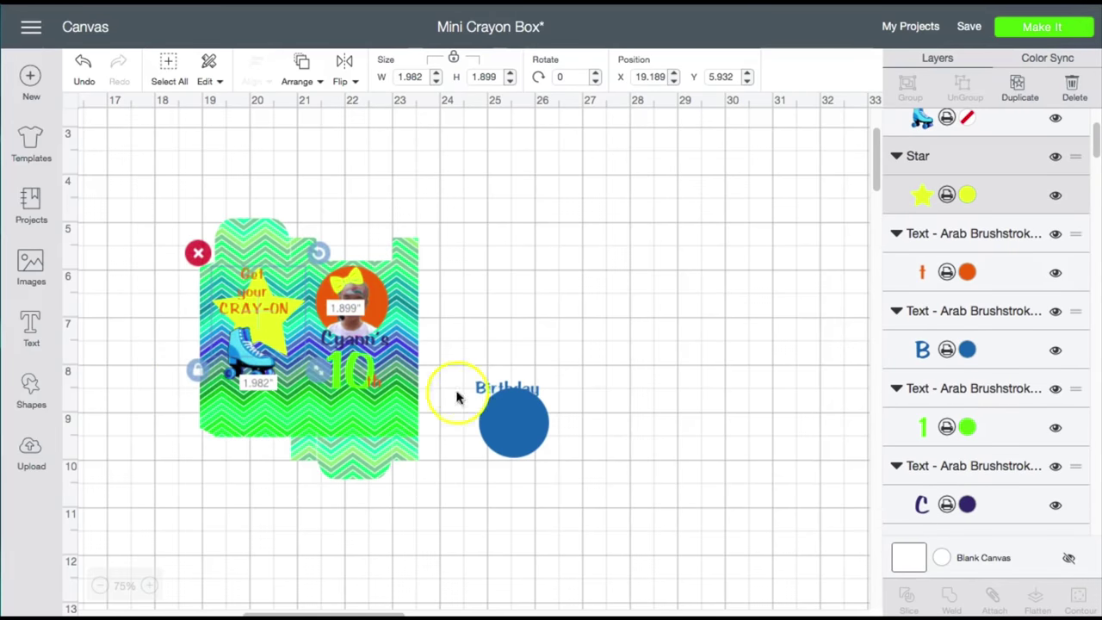
drag(527, 433, 263, 391)
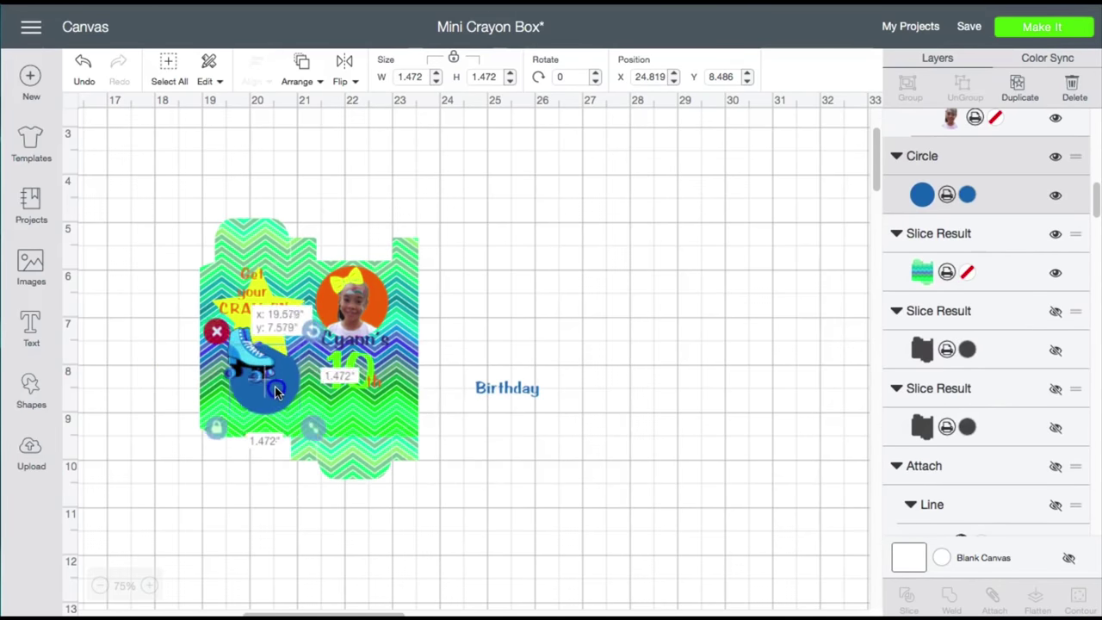
drag(472, 399, 311, 424)
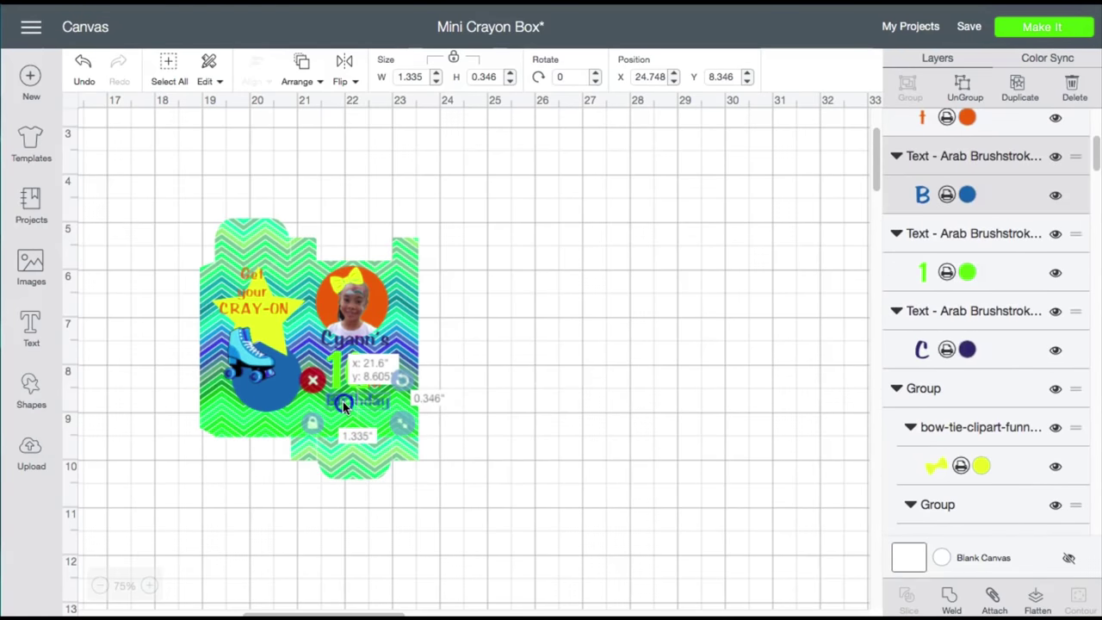
Step: Unhide the dark box shape layer and select it
click(560, 391)
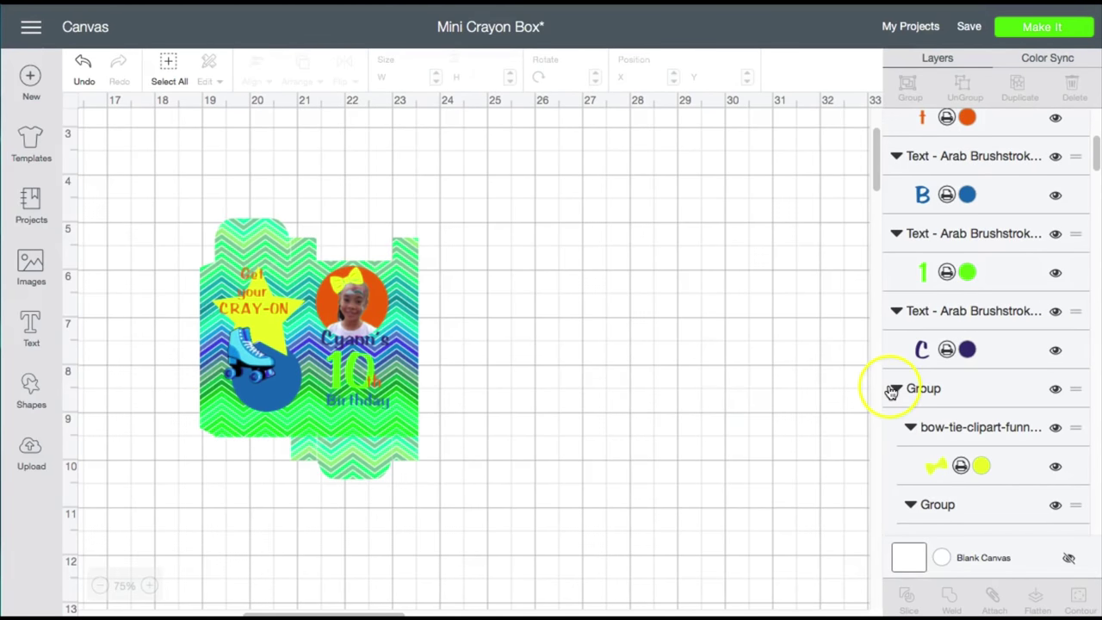
scroll(1022, 394, up, 7)
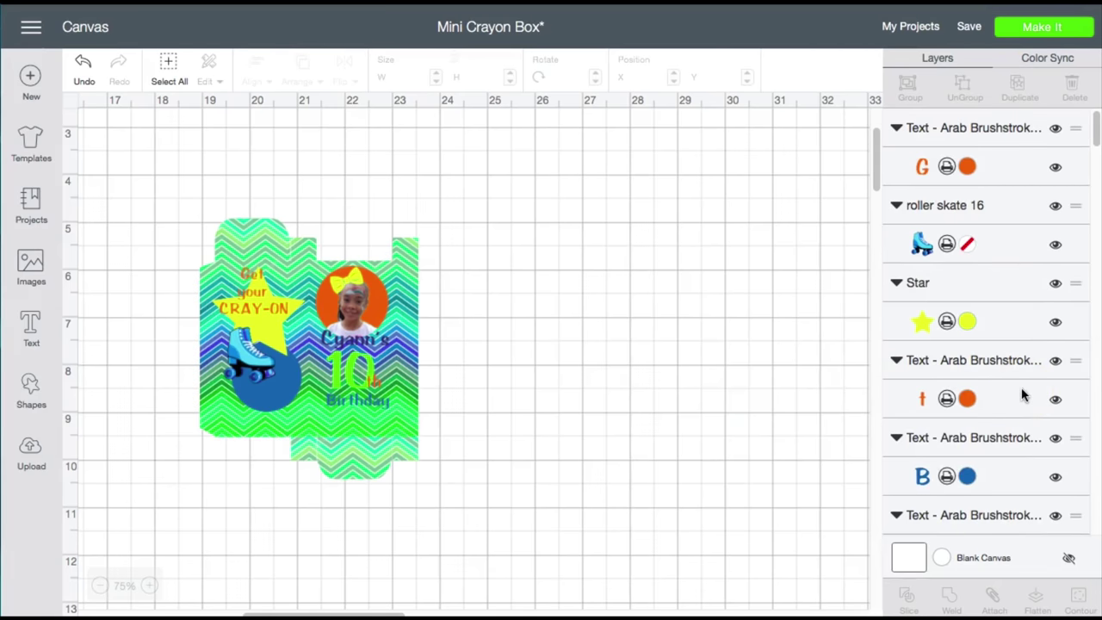
scroll(1022, 394, down, 20)
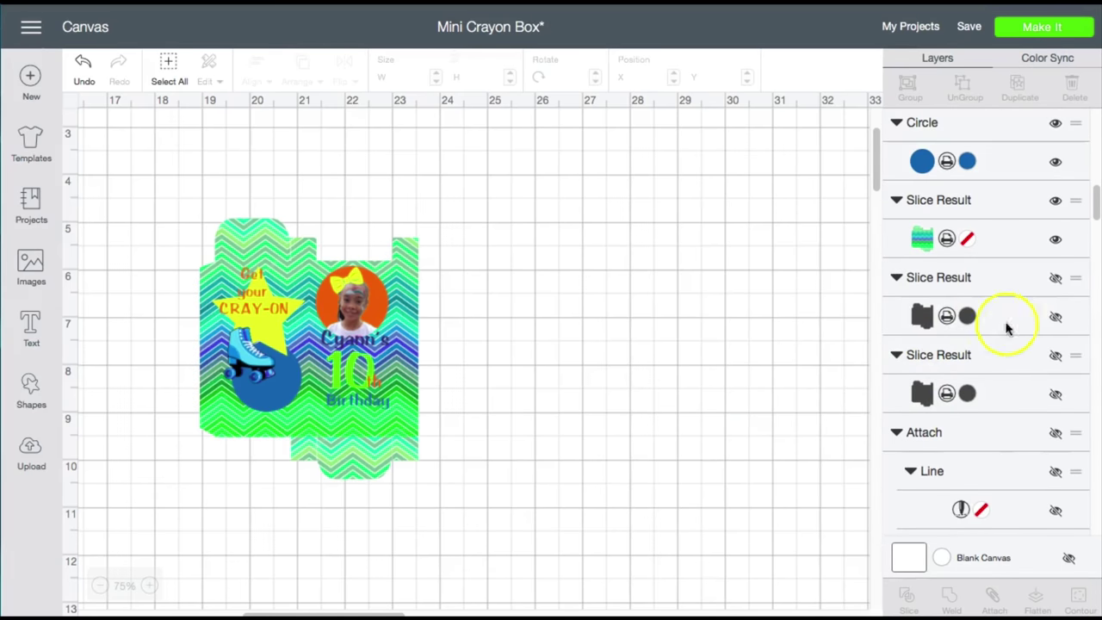
click(1055, 318)
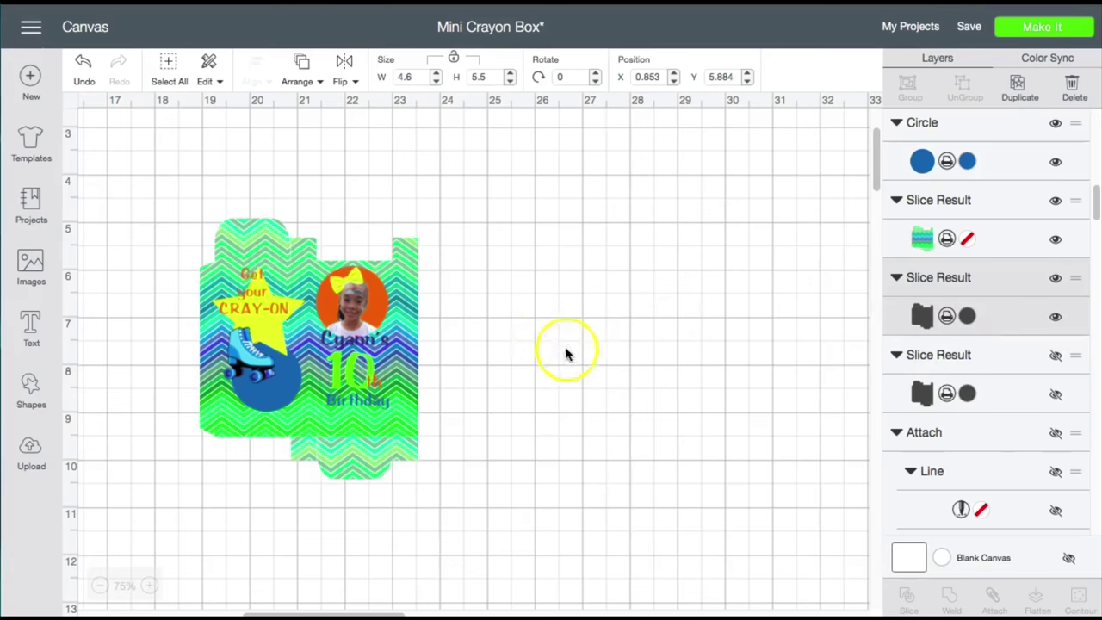
click(413, 472)
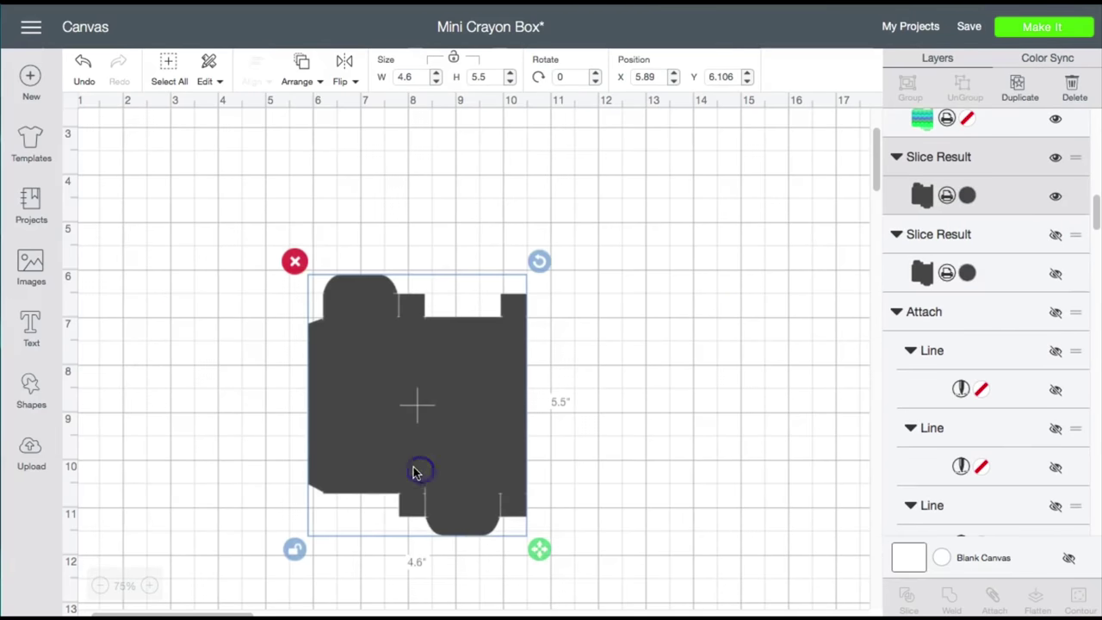
Step: Add a score line along the box's left fold, stretched to 3.815 inches
click(48, 408)
click(154, 517)
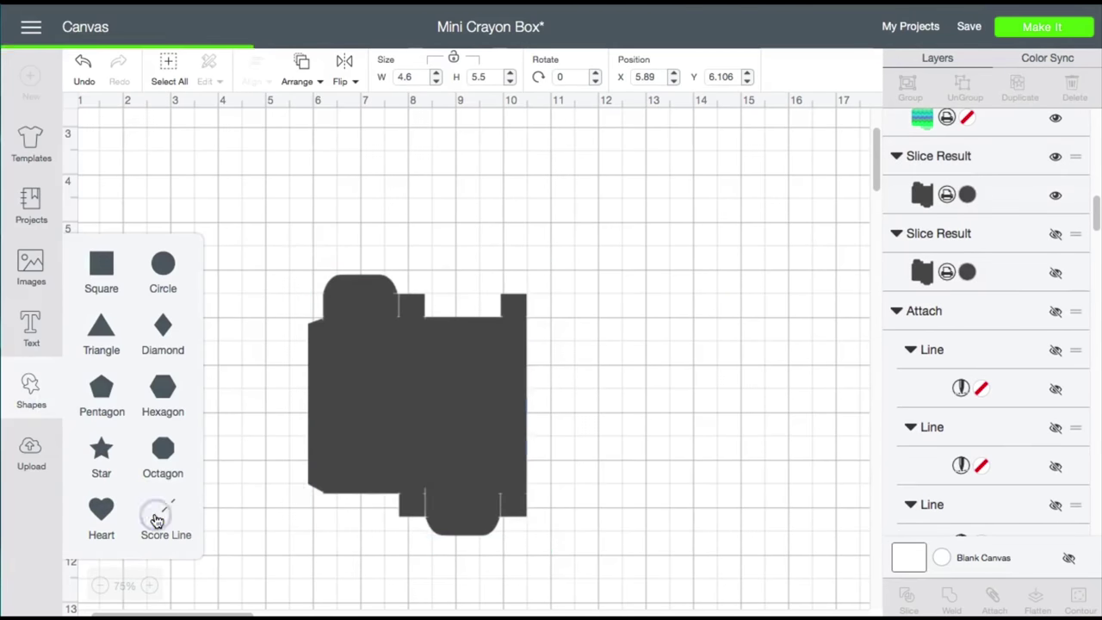
click(418, 388)
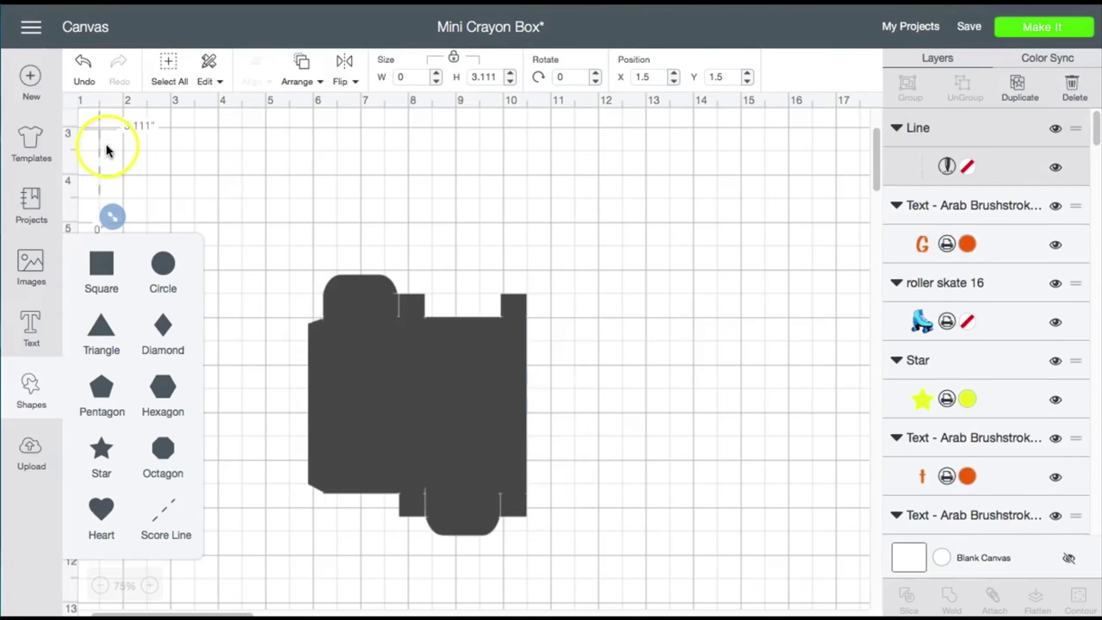
drag(100, 149, 326, 415)
drag(337, 483, 338, 523)
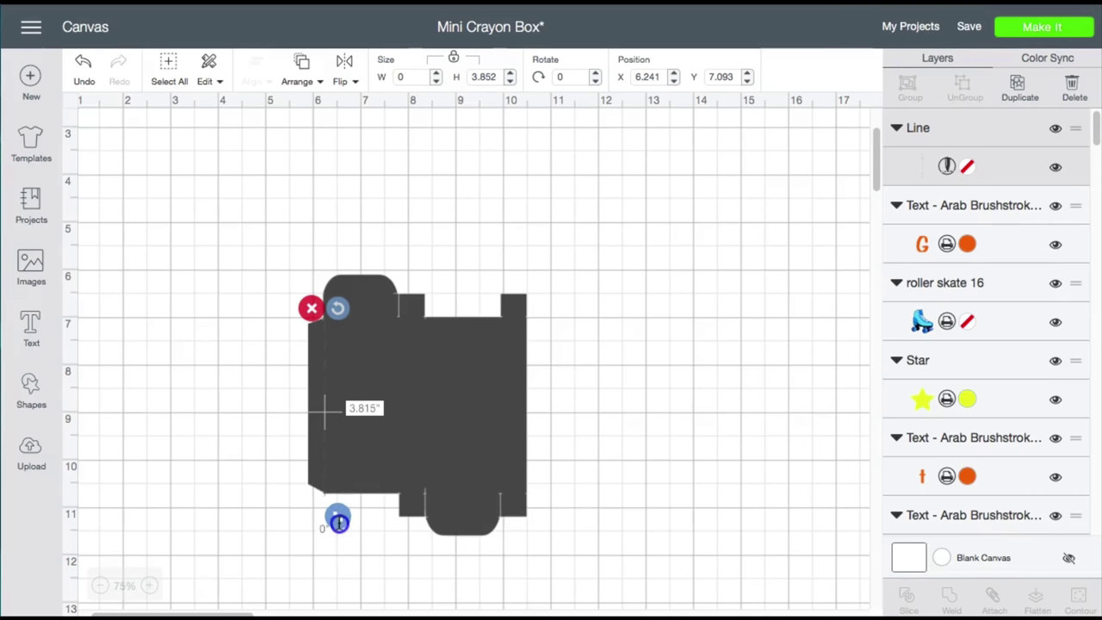
drag(338, 522, 338, 522)
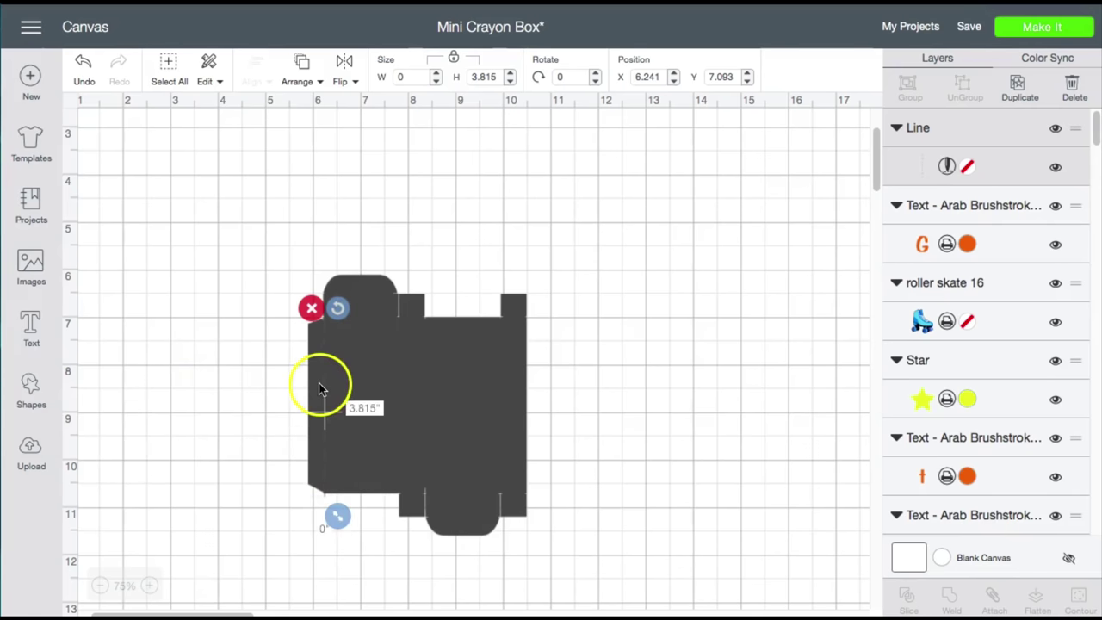
Step: Duplicate the score line and place the copies on the box's other vertical folds
click(1019, 93)
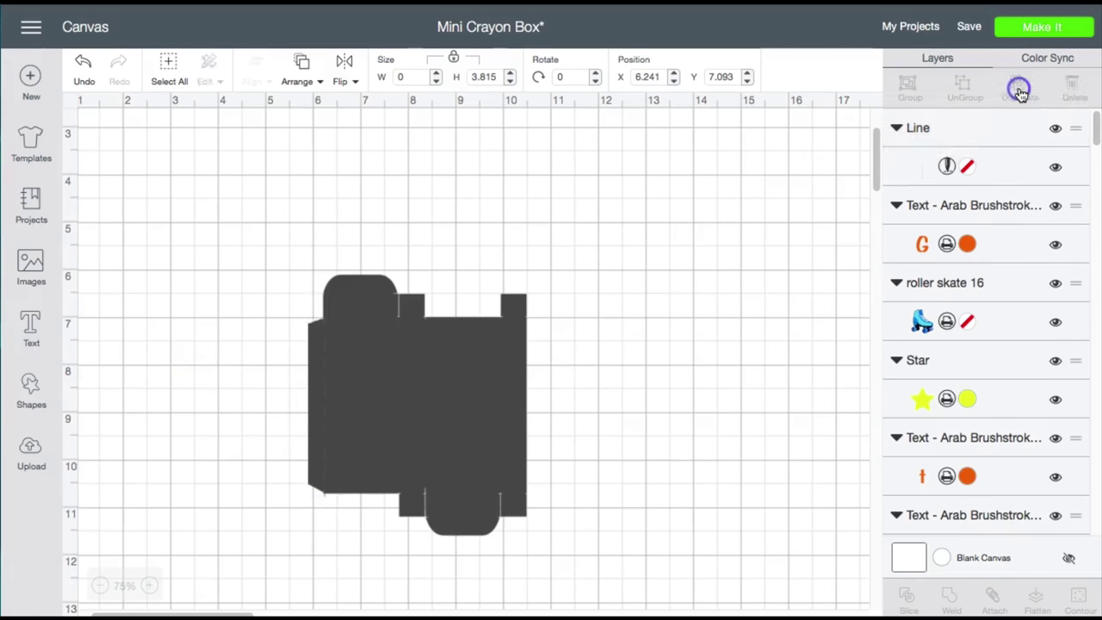
click(1019, 90)
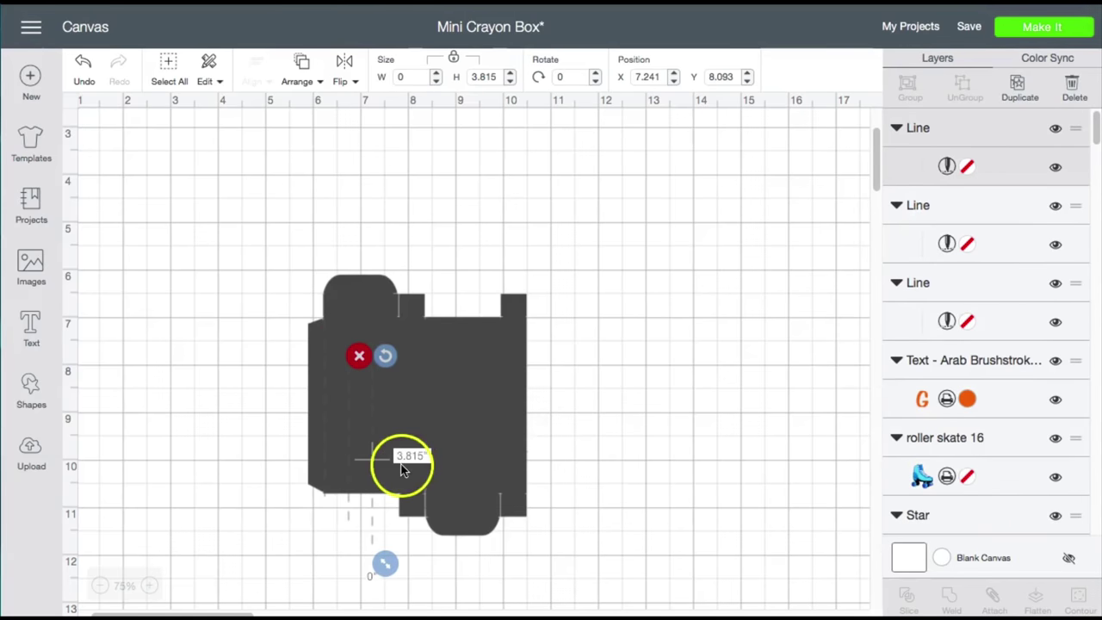
click(1021, 89)
drag(411, 522, 502, 471)
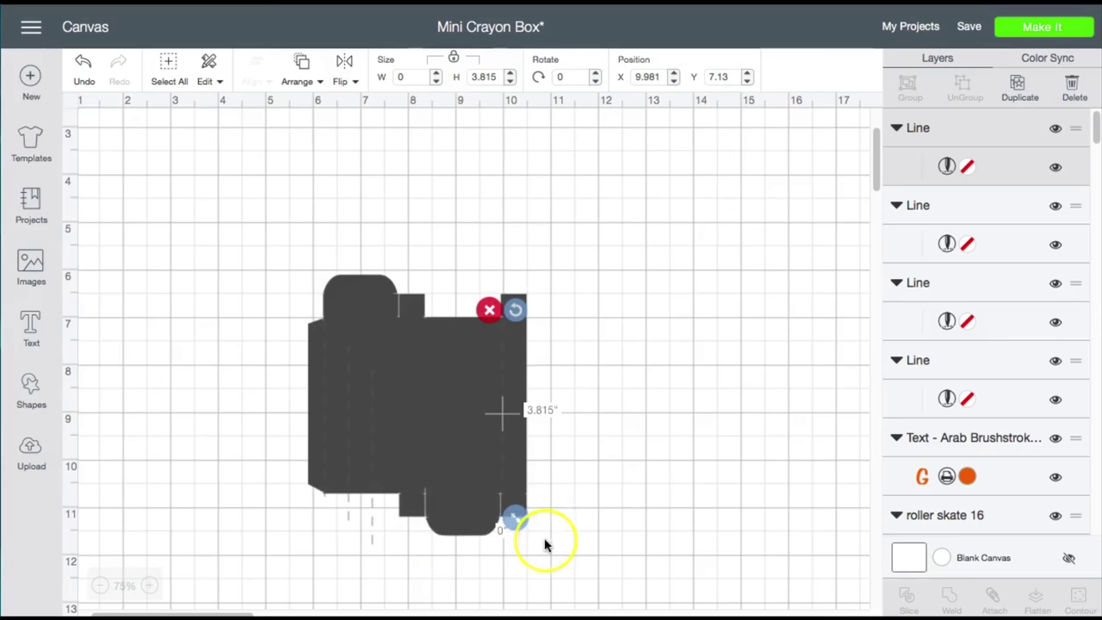
drag(382, 511, 422, 465)
drag(347, 470, 394, 453)
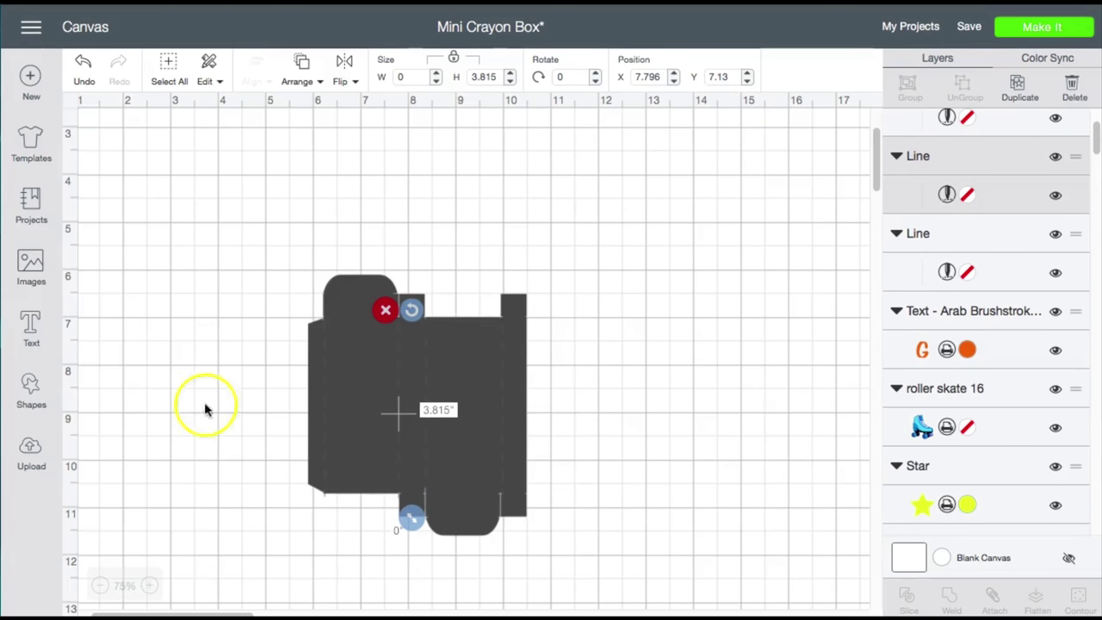
Step: Copy a score line, rotate it horizontal and fit it along the box's top flap edge
click(1024, 96)
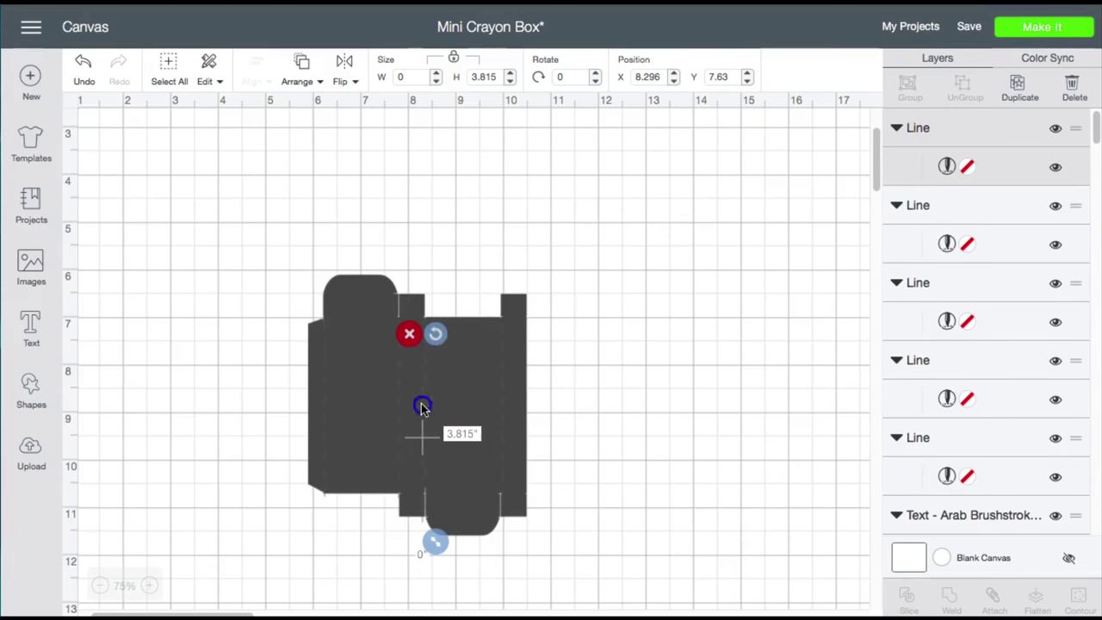
drag(422, 406, 610, 364)
drag(624, 295, 526, 384)
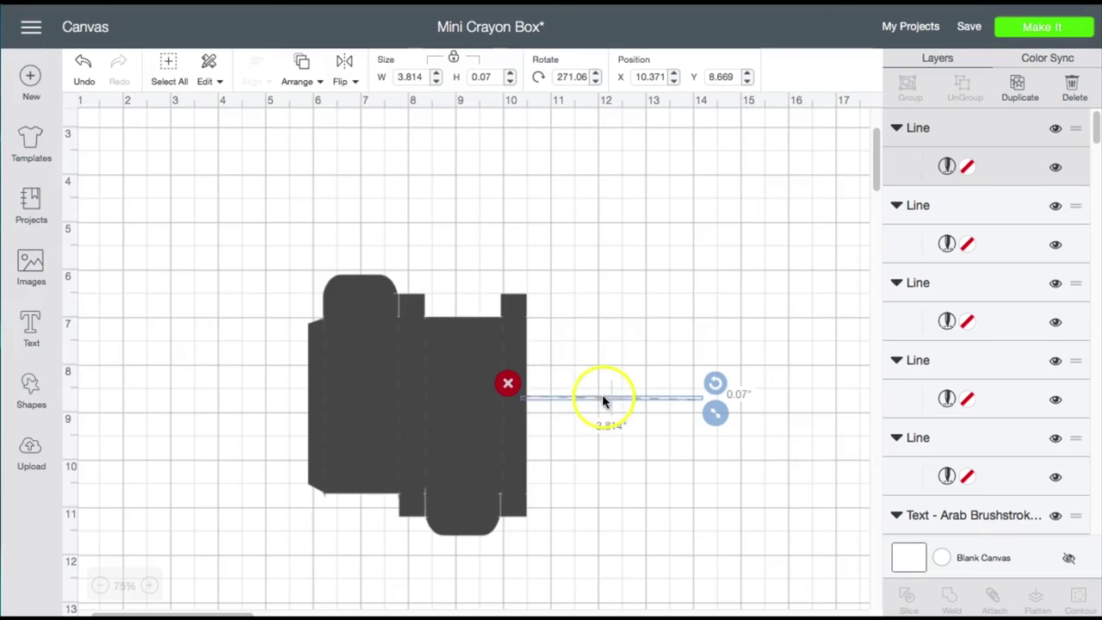
drag(600, 393, 636, 366)
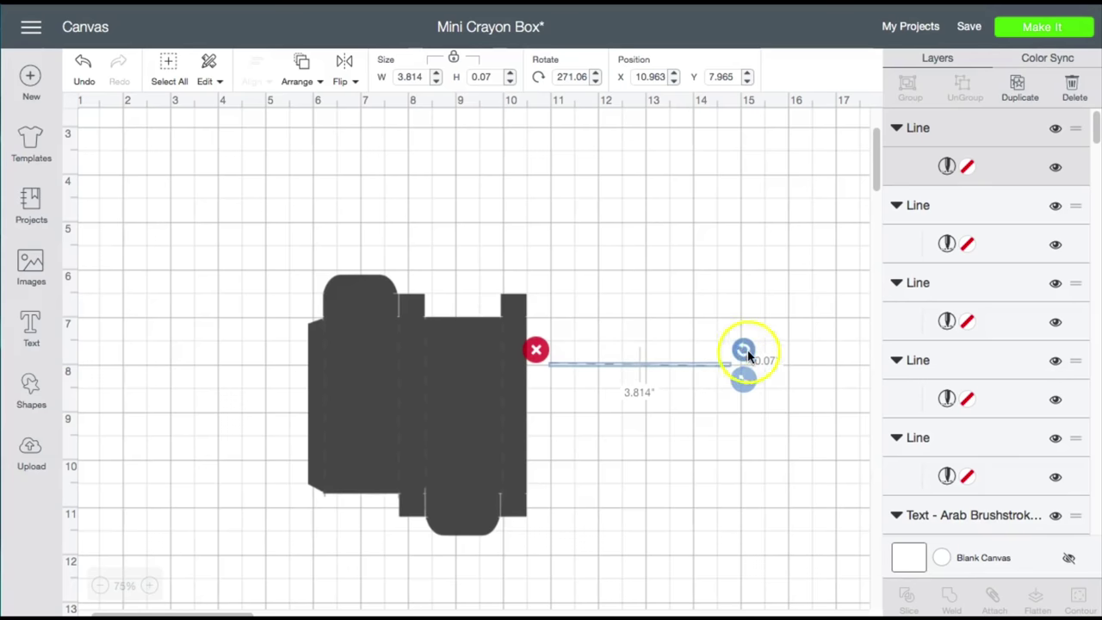
click(663, 400)
click(701, 365)
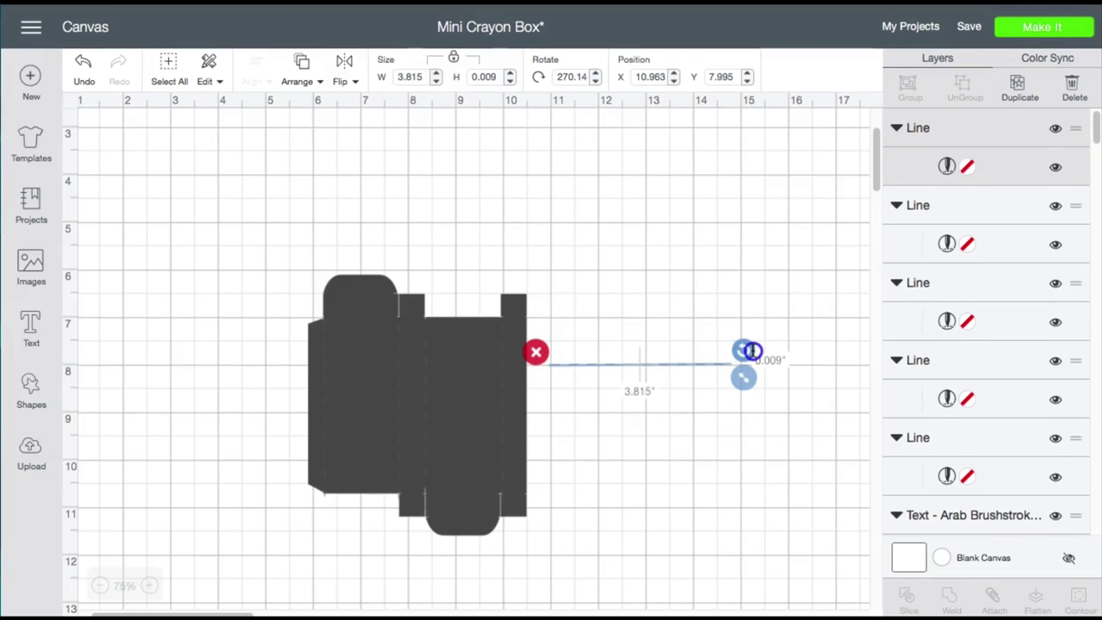
click(636, 379)
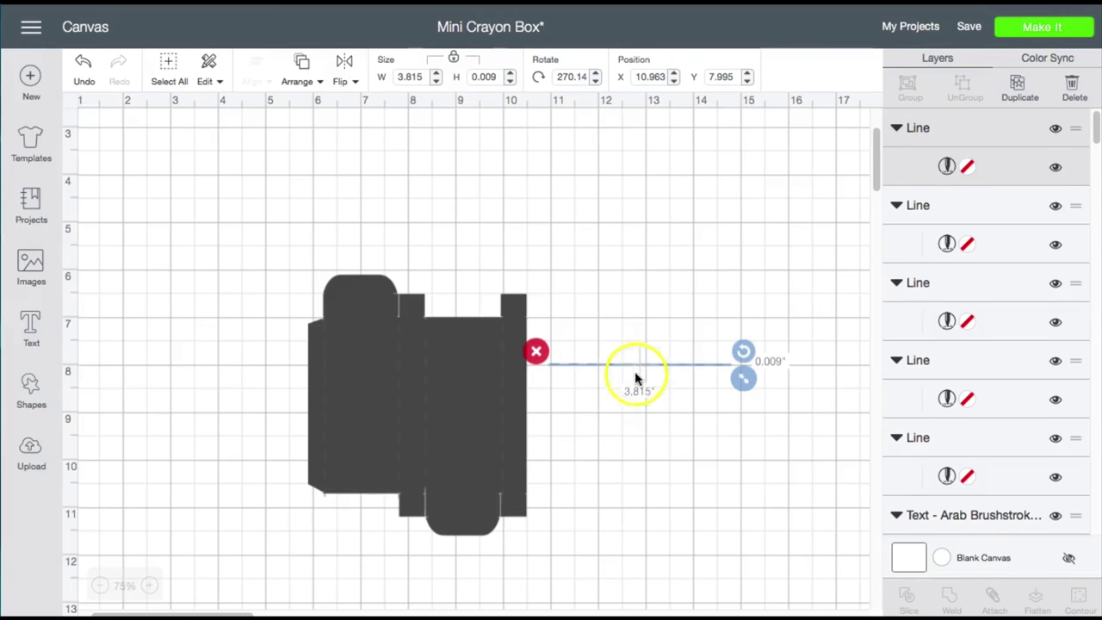
drag(635, 366, 407, 318)
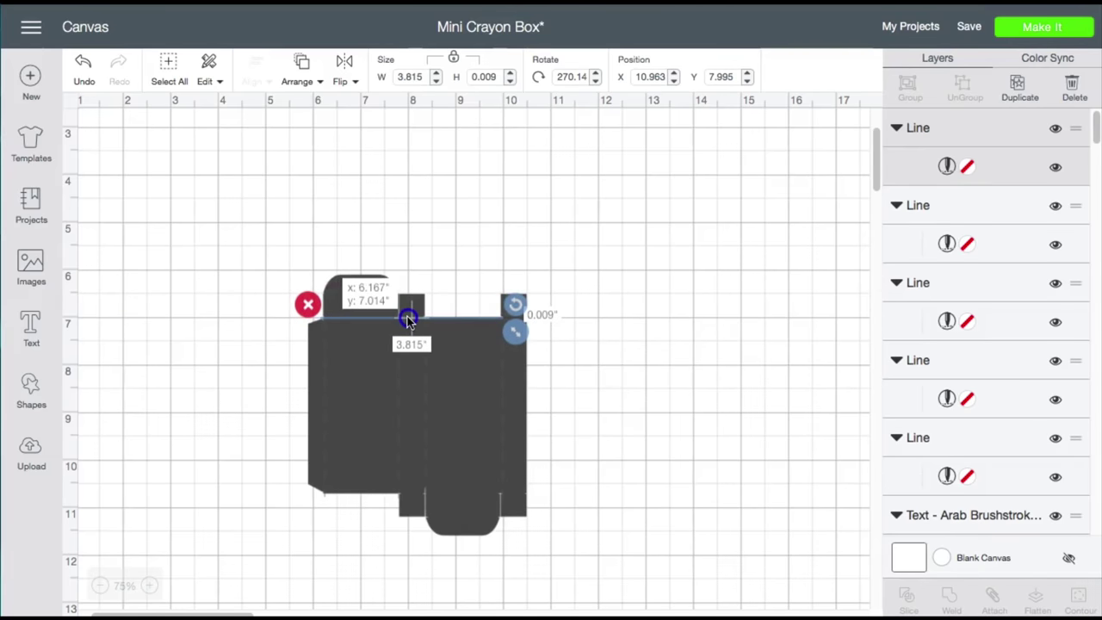
drag(516, 330, 440, 325)
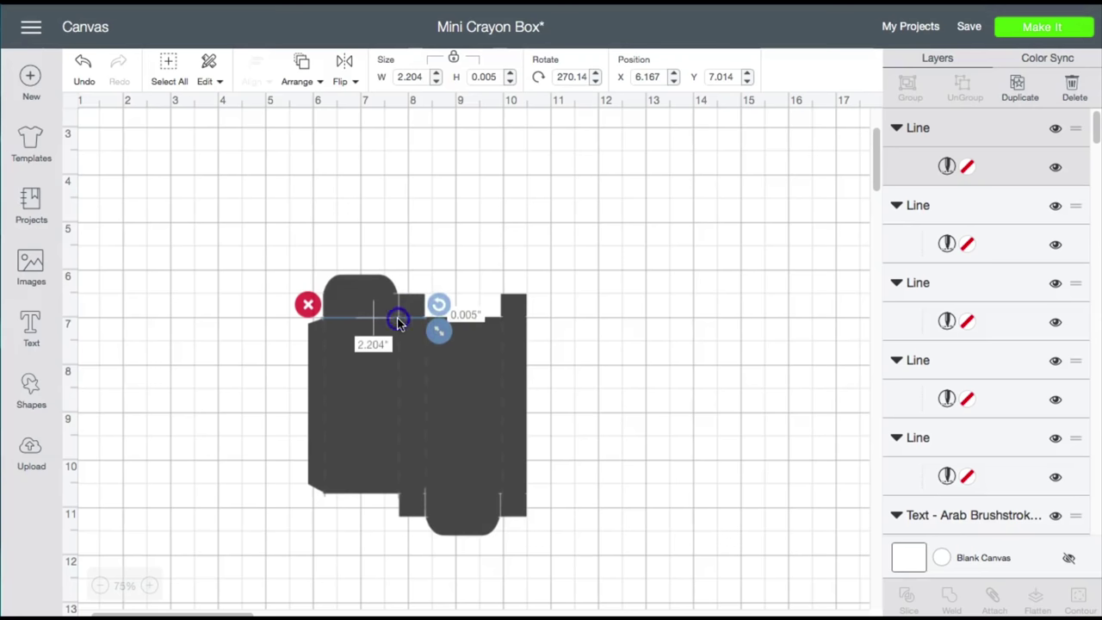
Step: Add horizontal score lines at the bottom fold and 1.5-inch lines at the top and lower flaps
click(1021, 91)
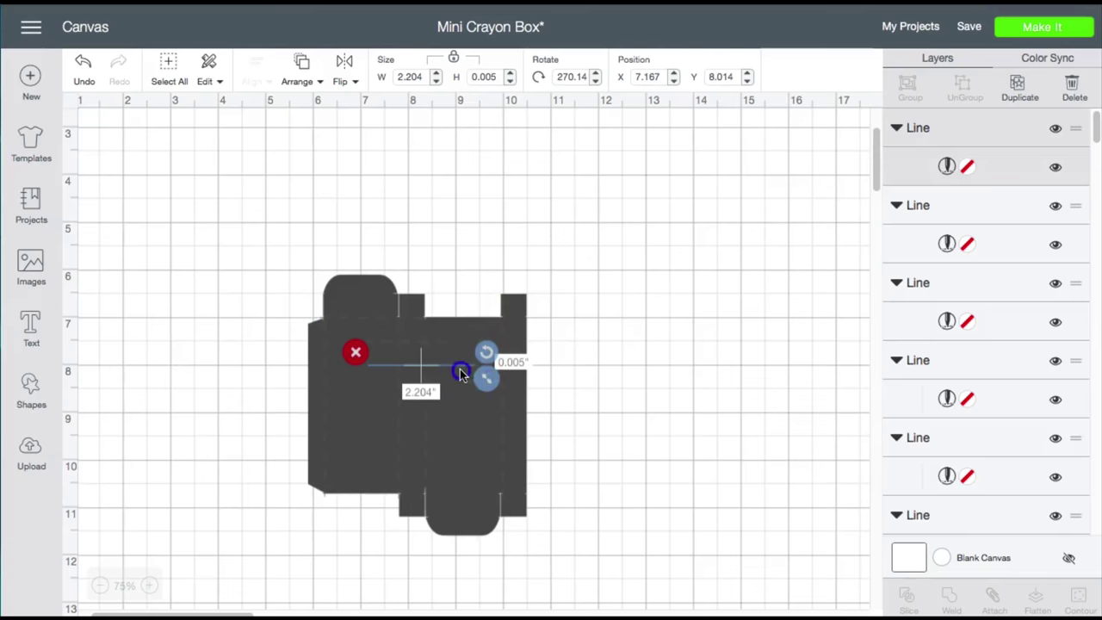
drag(461, 372, 540, 504)
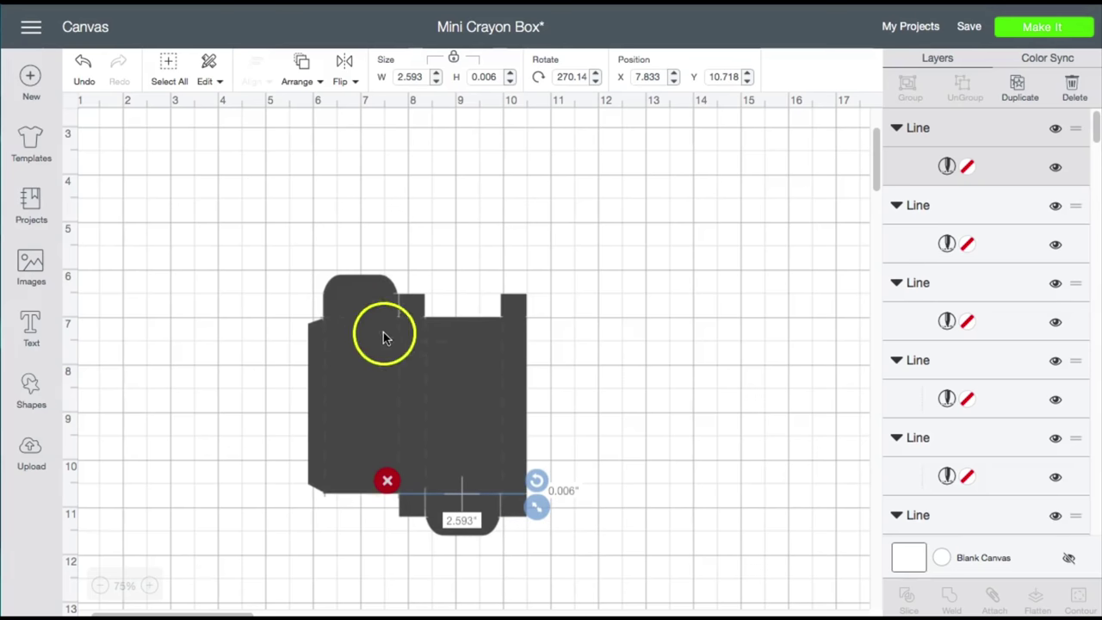
drag(359, 346, 337, 293)
drag(439, 313, 408, 308)
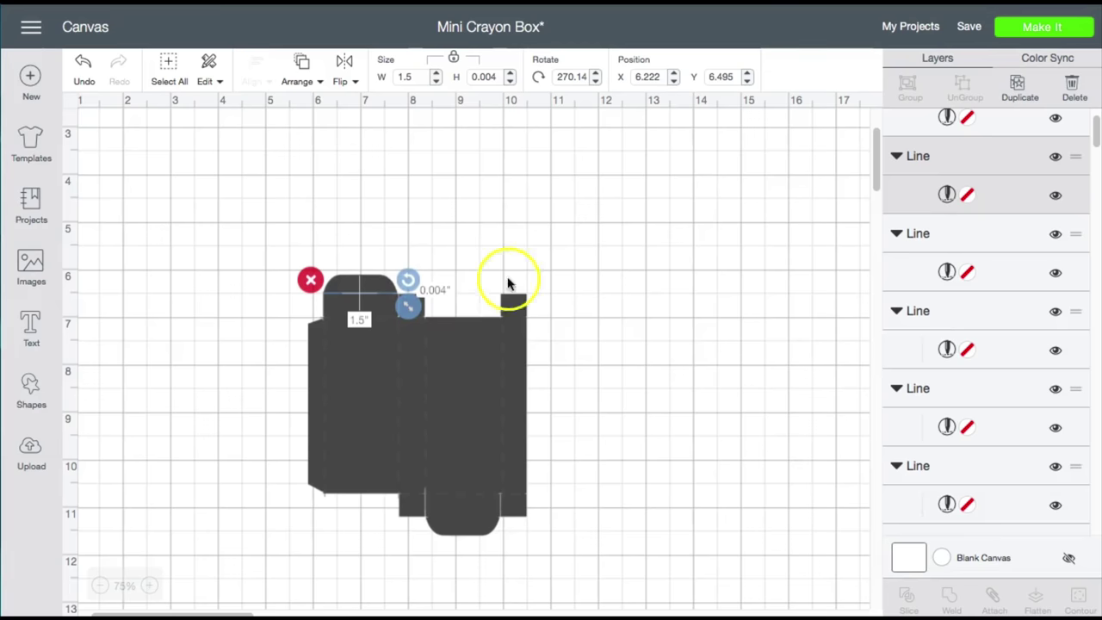
click(1015, 88)
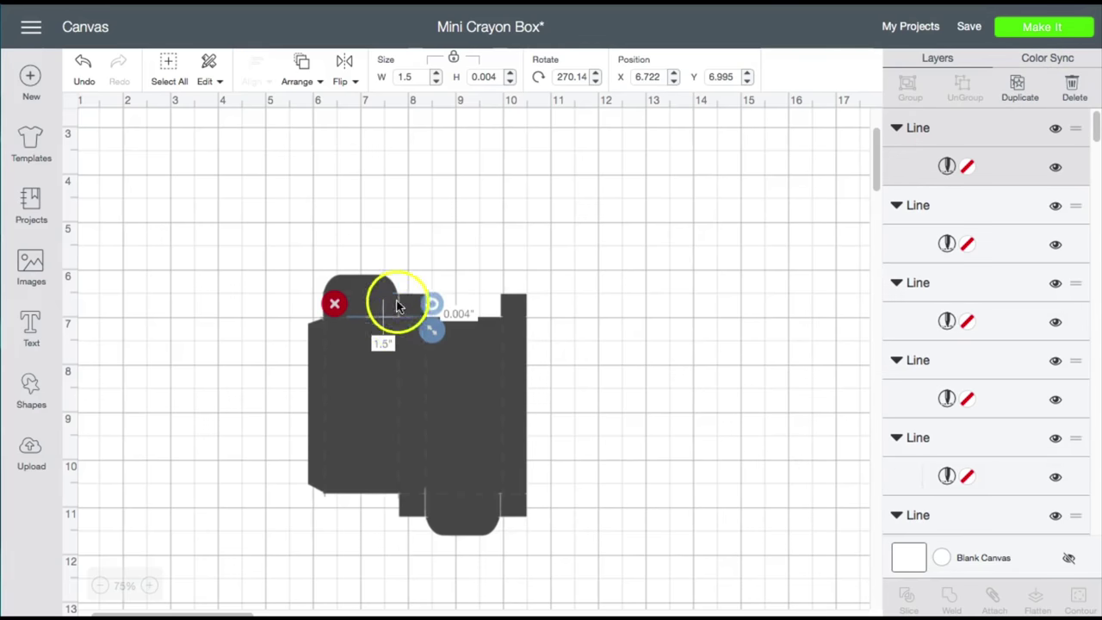
click(417, 369)
drag(417, 369, 472, 516)
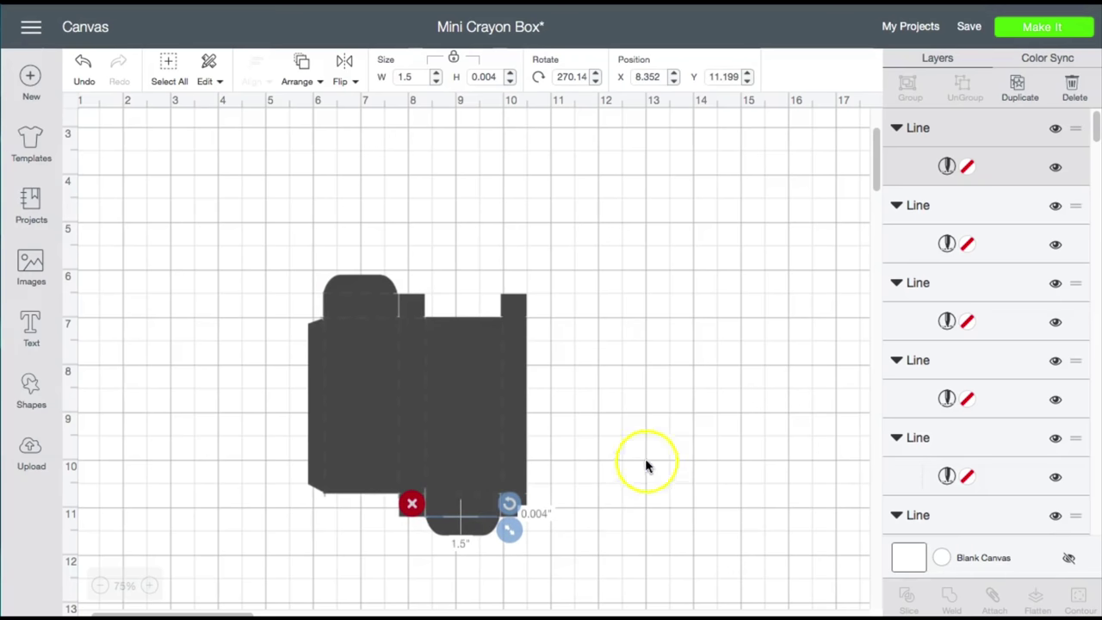
click(646, 462)
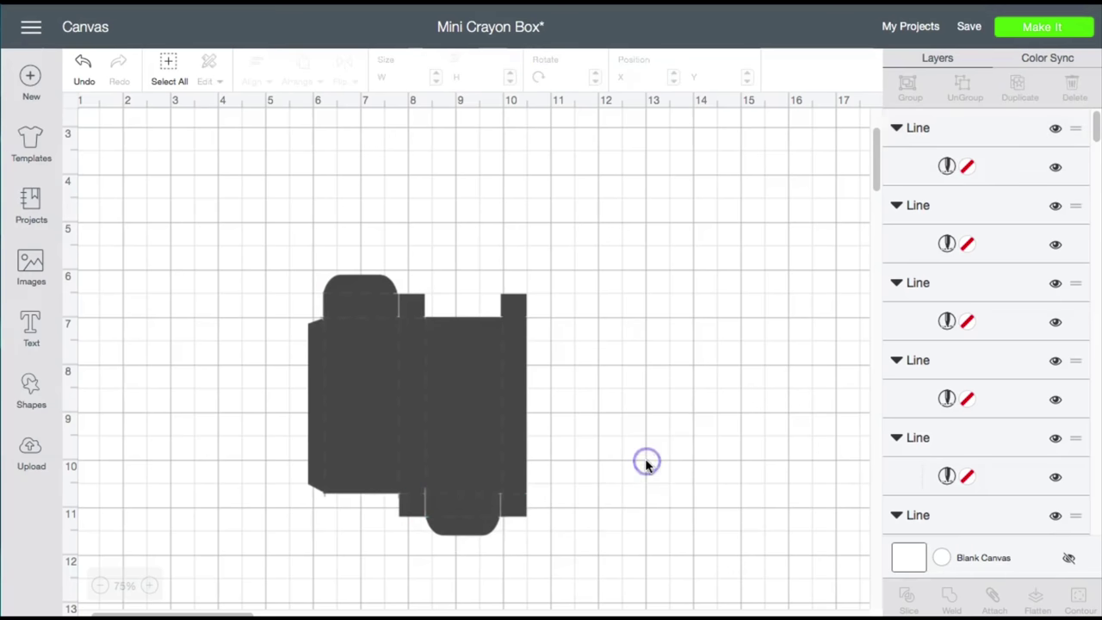
Step: Hide the grey Slice Result layer and attach all the score lines into one group
click(519, 300)
scroll(1065, 228, down, 1)
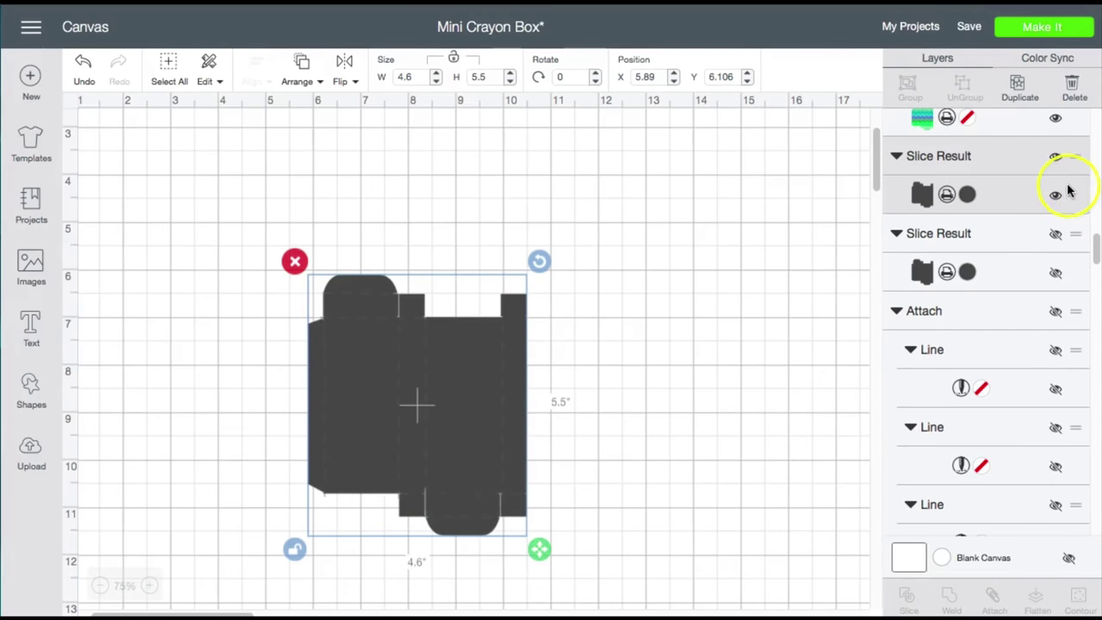
click(1058, 197)
drag(275, 256, 621, 578)
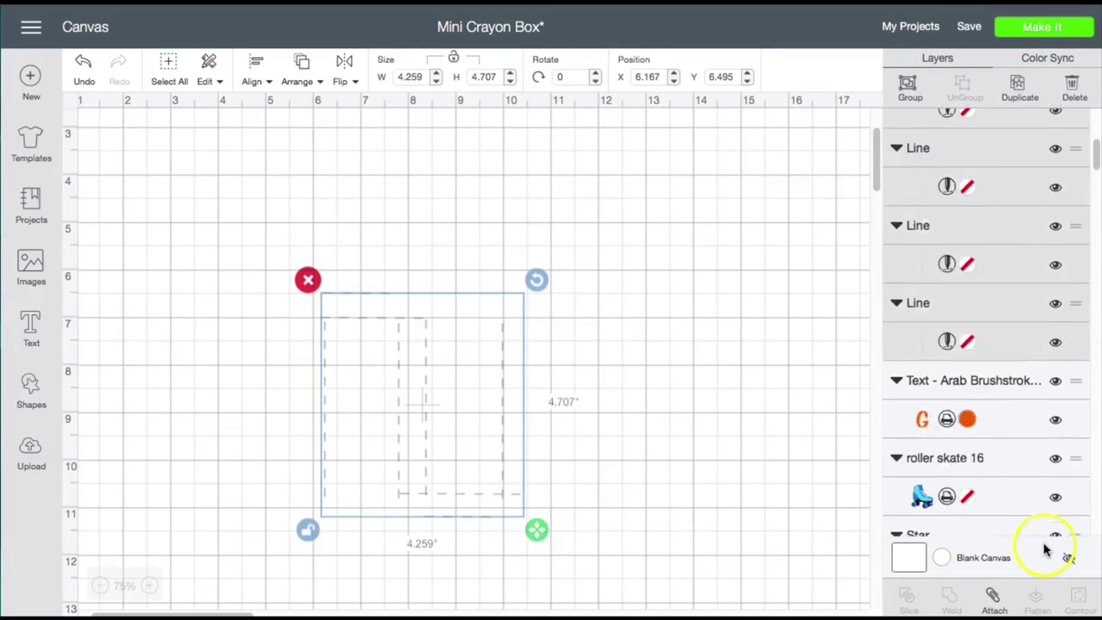
click(992, 598)
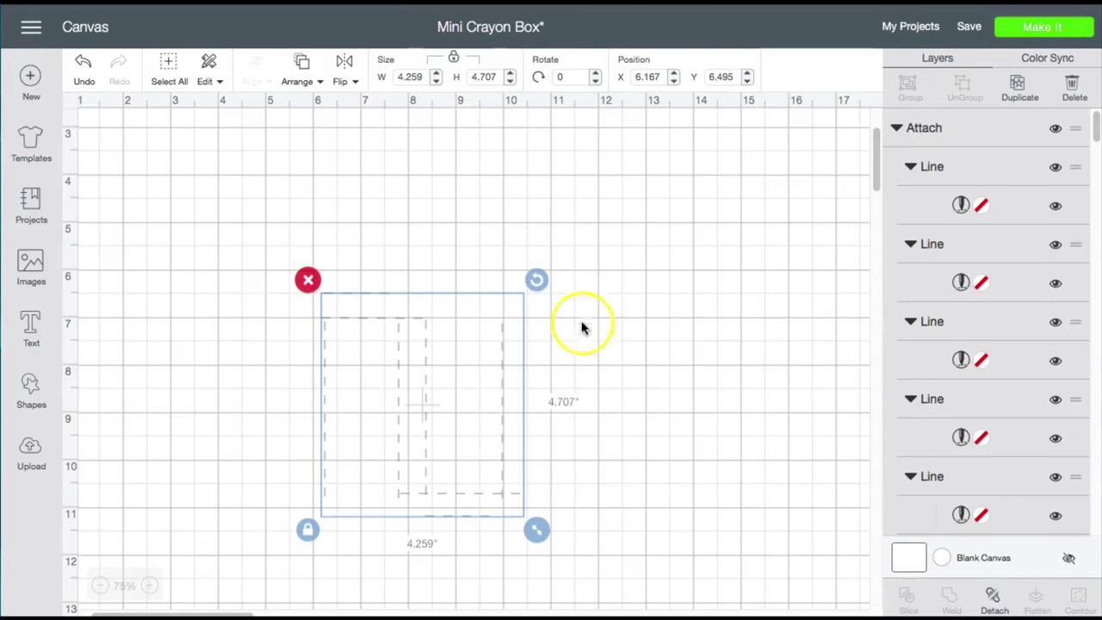
Step: Move the attached score lines over the chevron box and align them
scroll(1062, 322, down, 10)
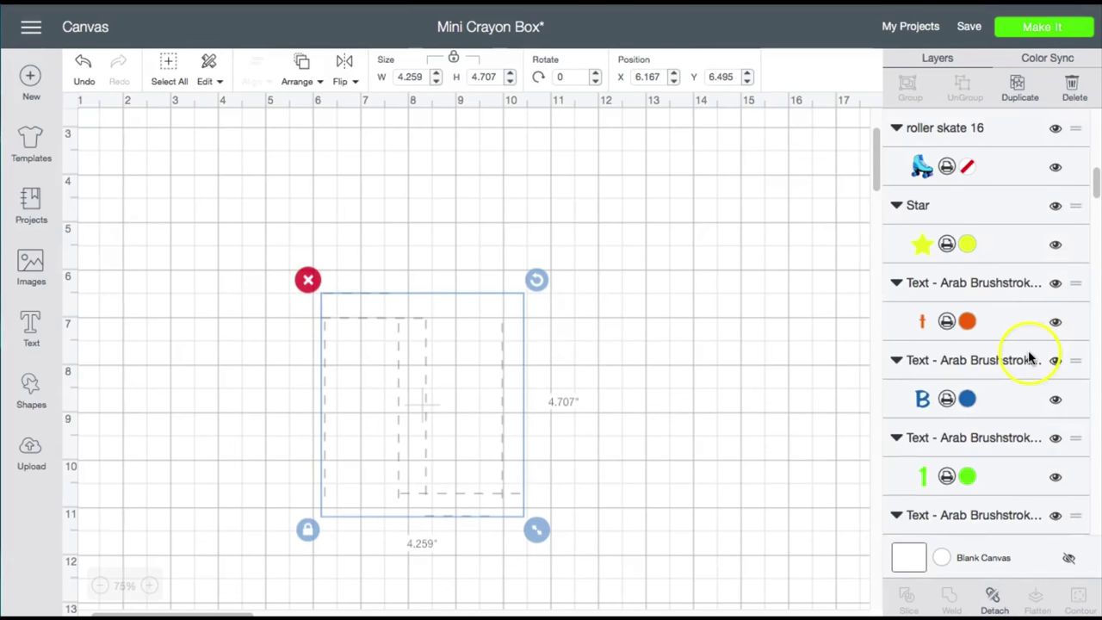
scroll(1048, 274, up, 4)
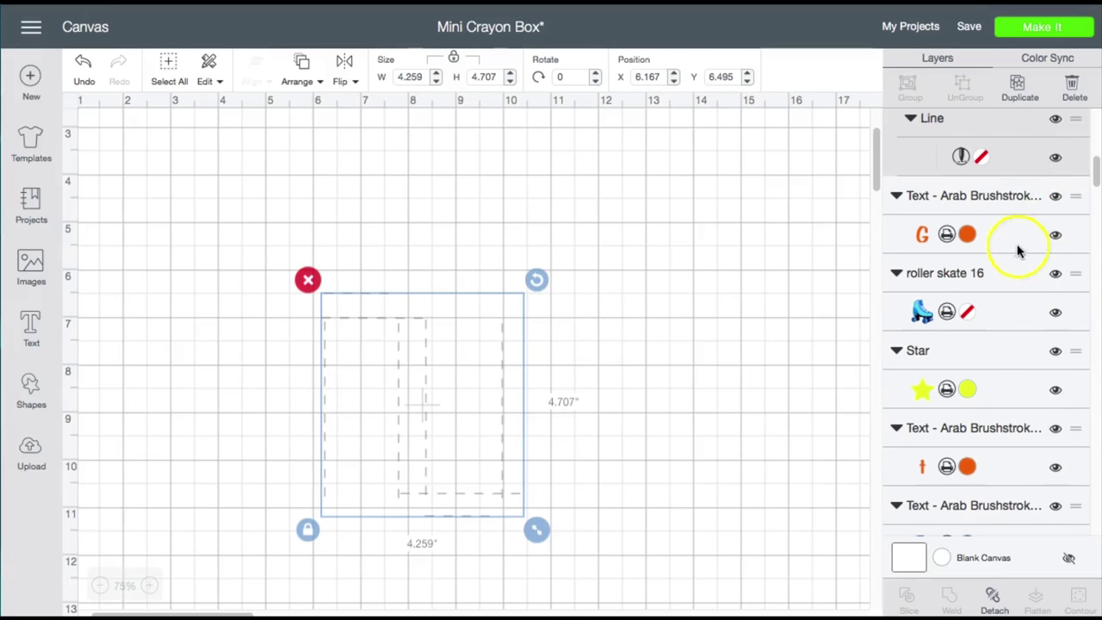
drag(510, 495, 743, 426)
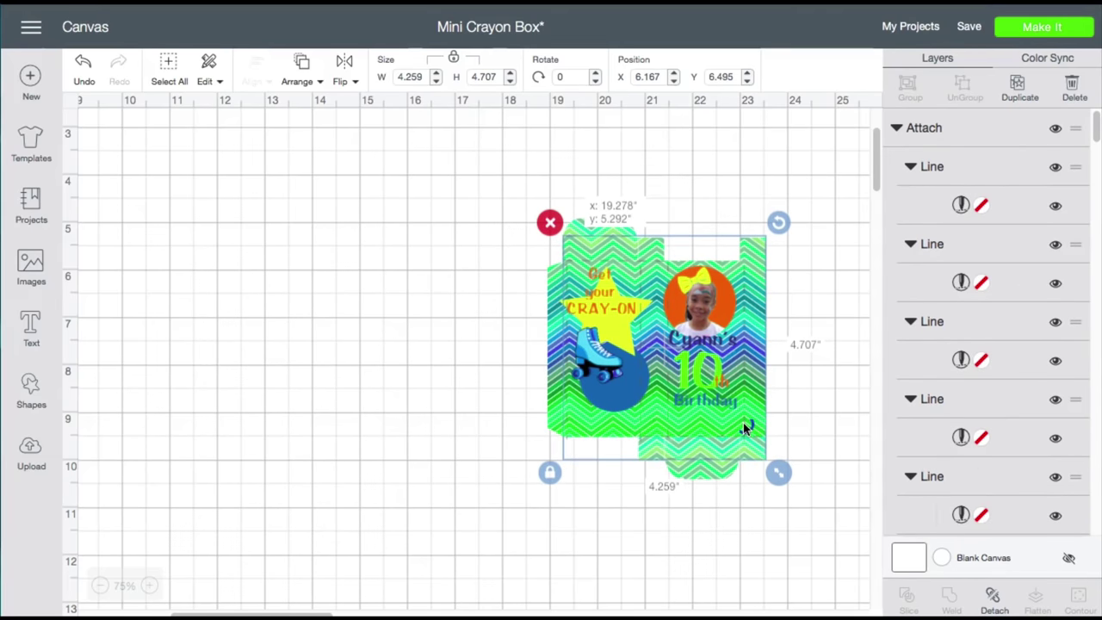
drag(743, 424, 739, 422)
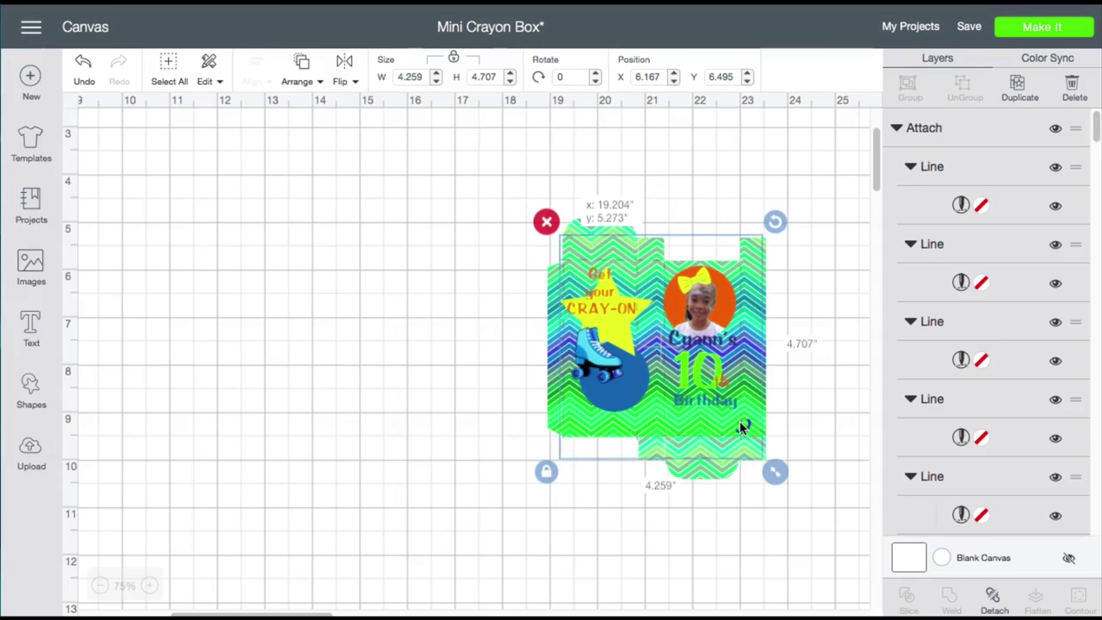
drag(739, 421, 739, 421)
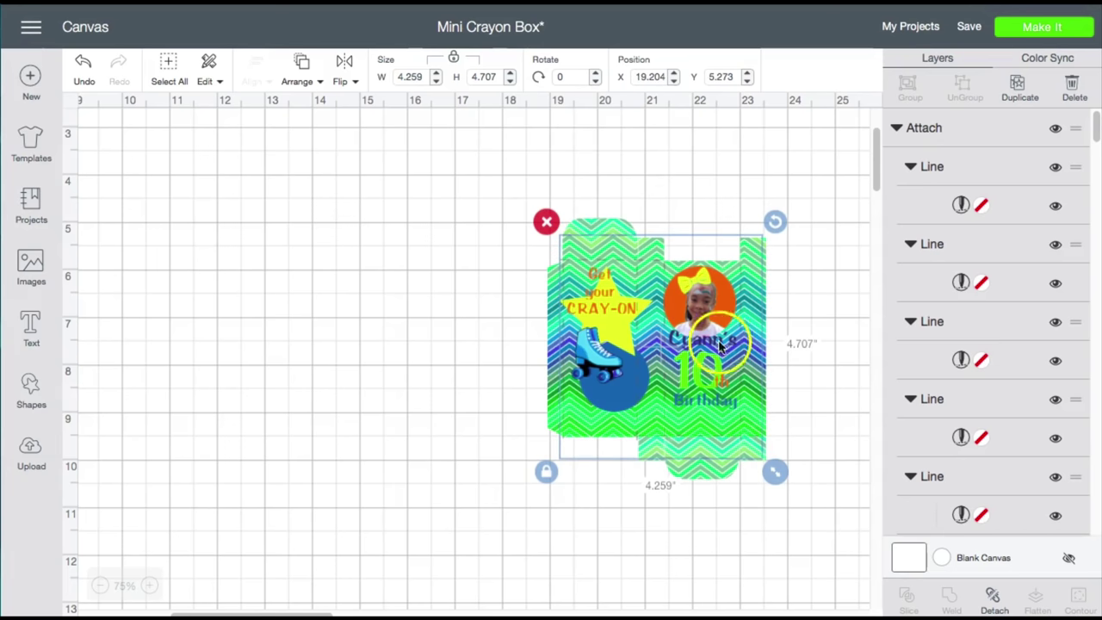
Step: Fine-tune the positions of the photo circle, name text, score lines and blue circle on the box
click(725, 315)
drag(725, 315, 728, 317)
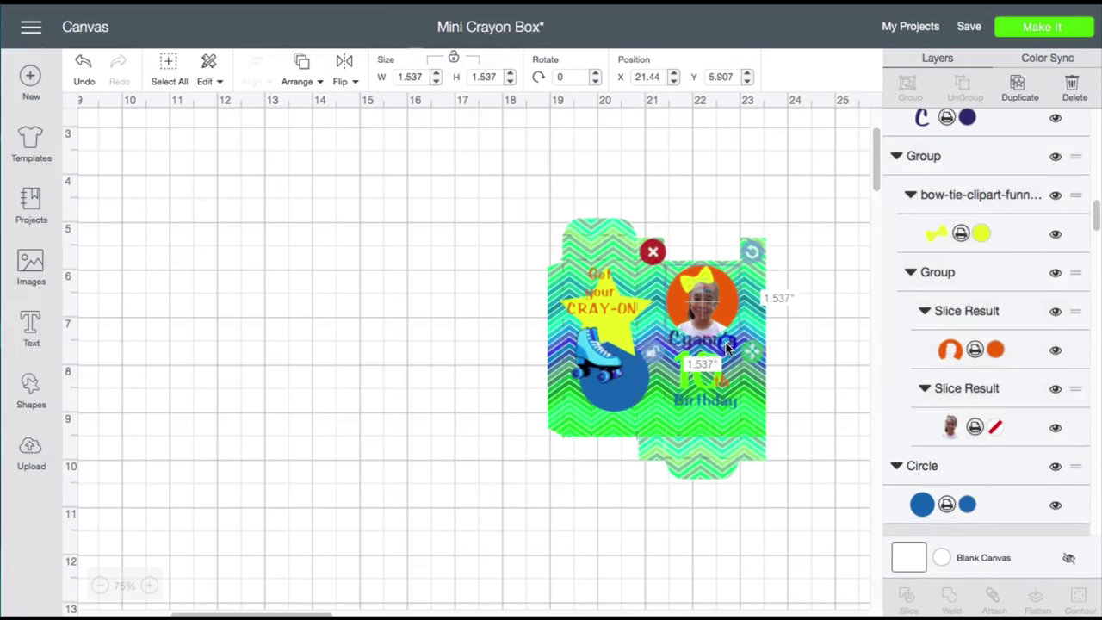
click(716, 350)
click(713, 344)
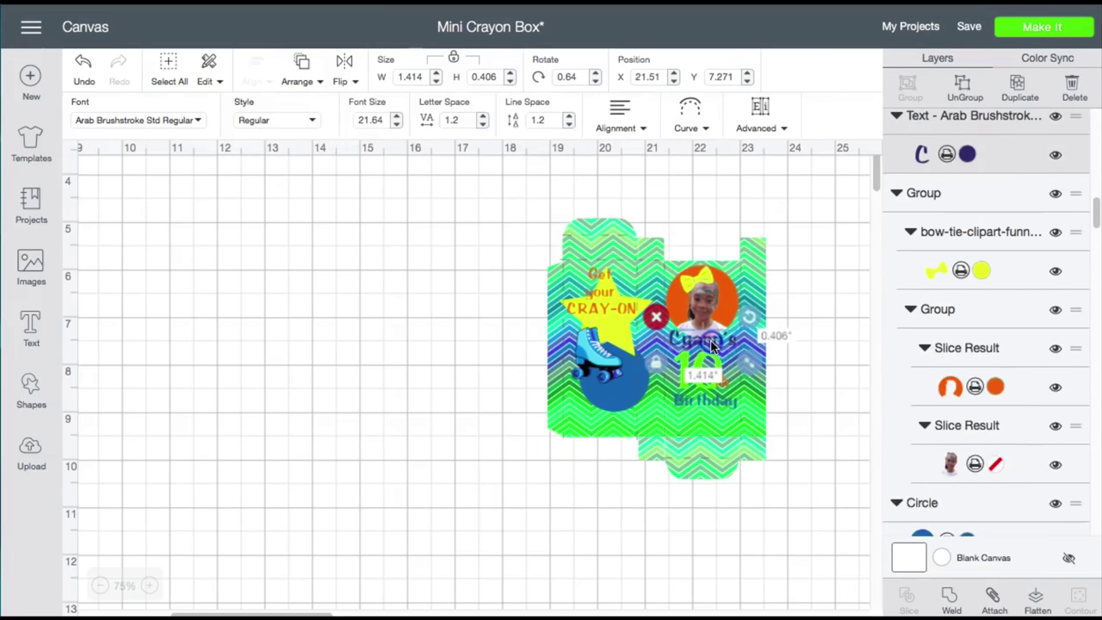
drag(712, 344, 713, 344)
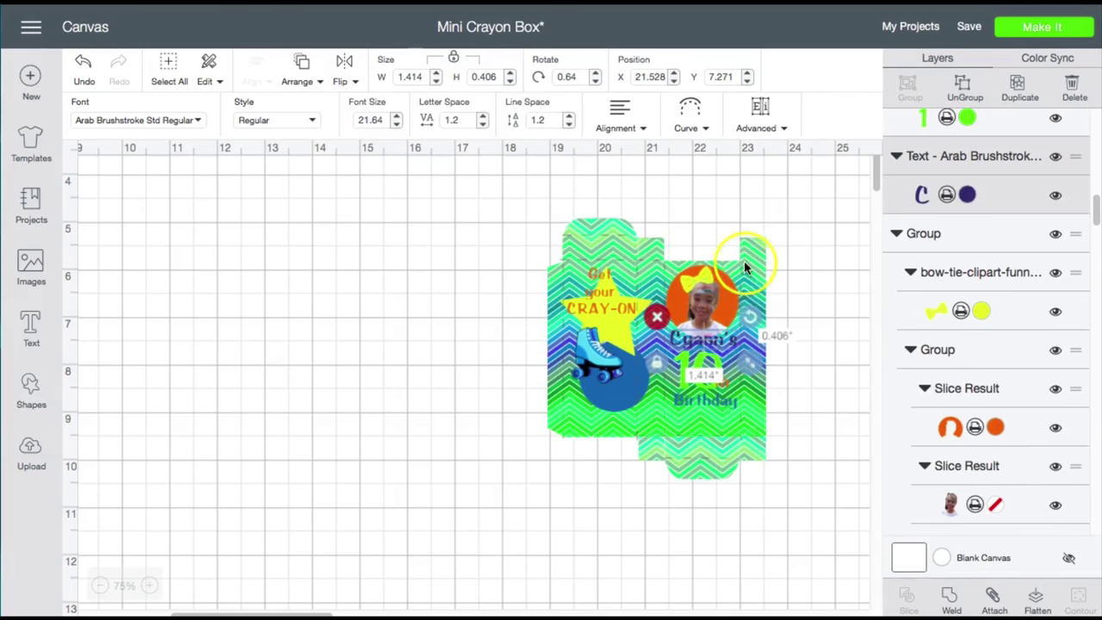
click(641, 340)
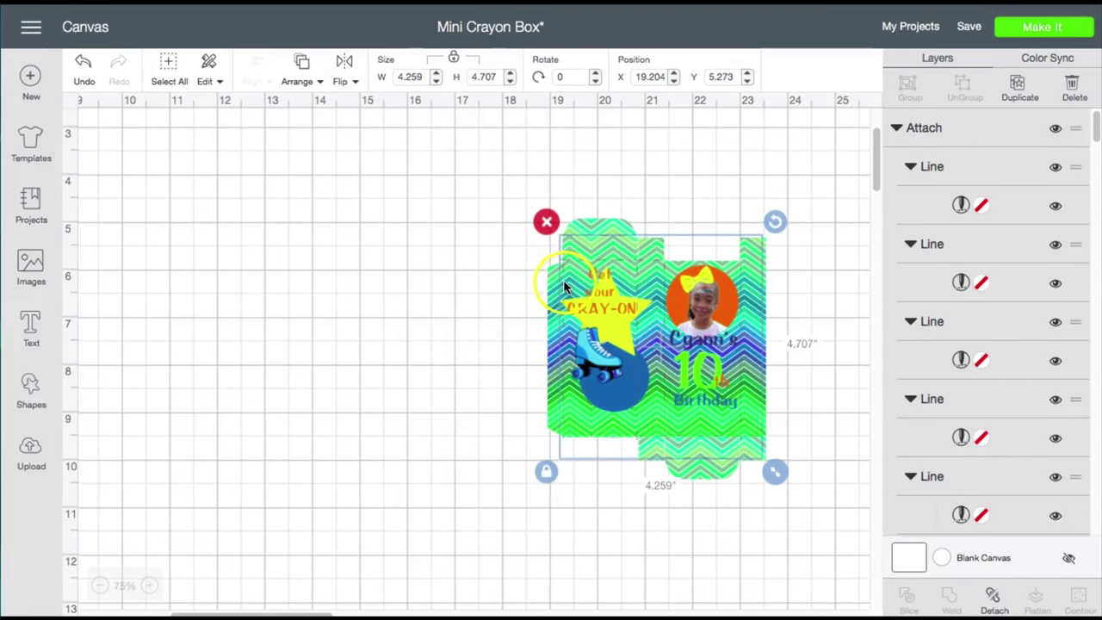
drag(564, 284, 564, 283)
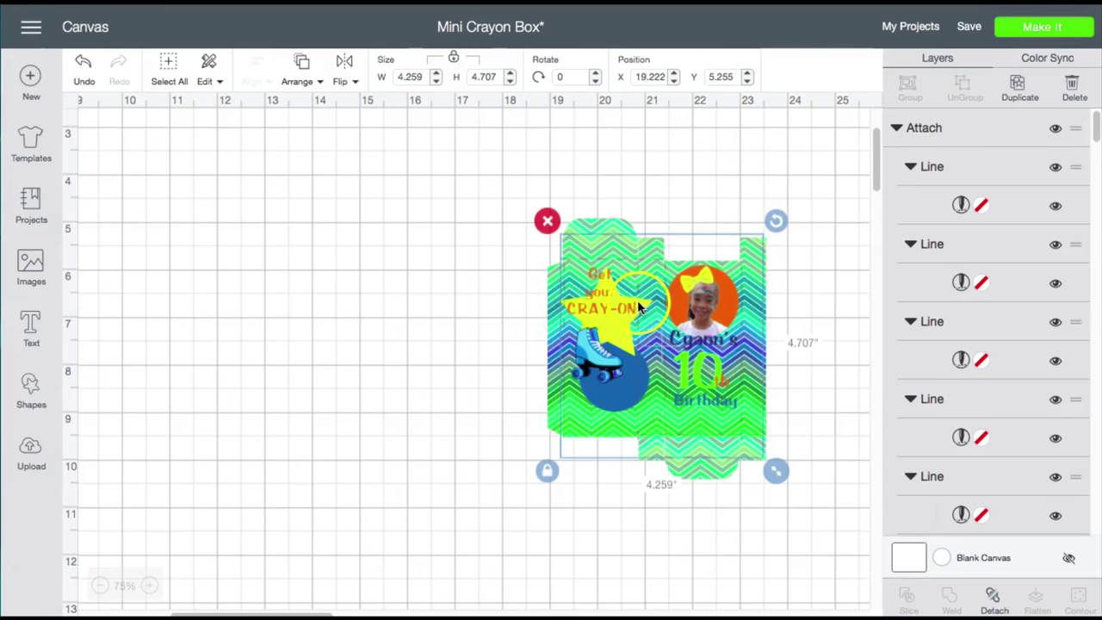
mouse_move(585, 401)
mouse_down()
mouse_move(563, 395)
mouse_move(594, 391)
mouse_up()
Step: Flatten the chevron box design into one printable image and nudge the score lines into place
click(818, 303)
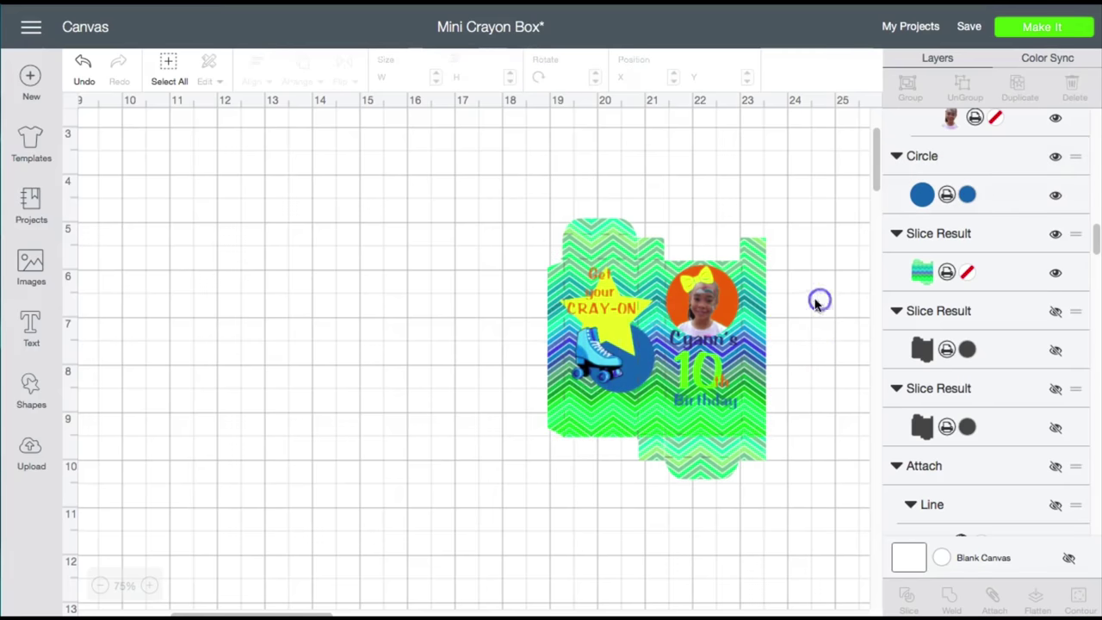
click(749, 469)
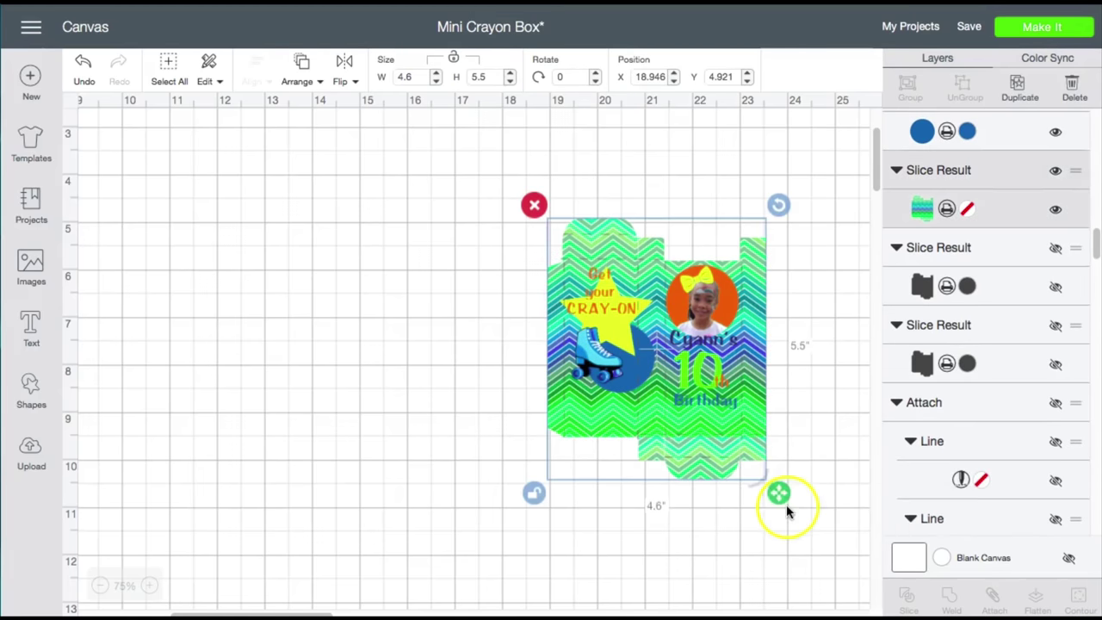
drag(808, 535, 816, 497)
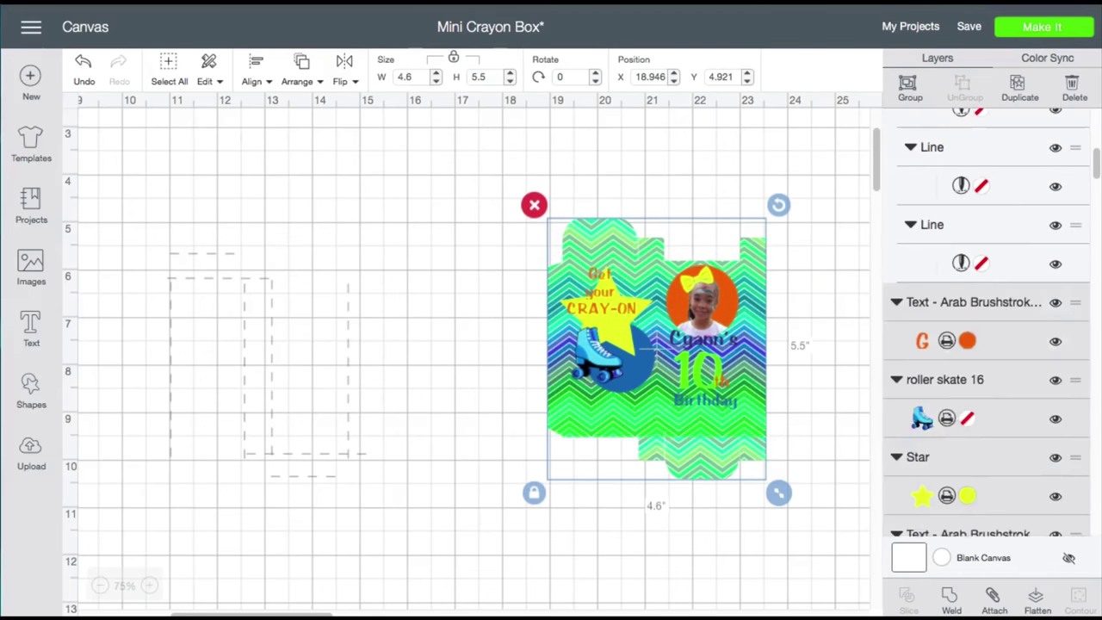
click(1042, 604)
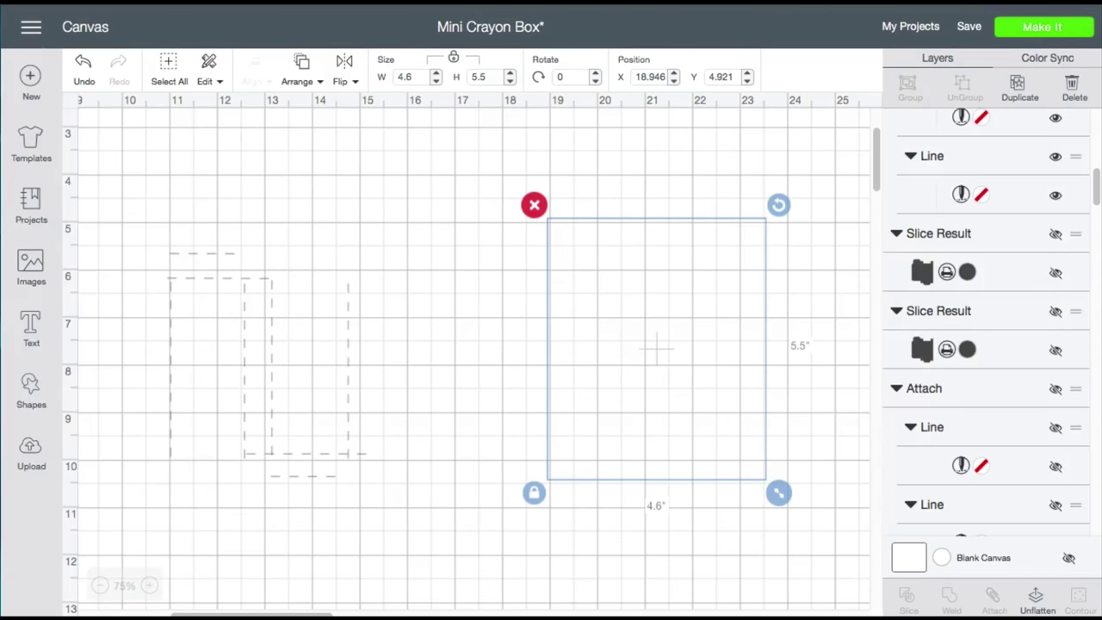
drag(630, 411, 628, 420)
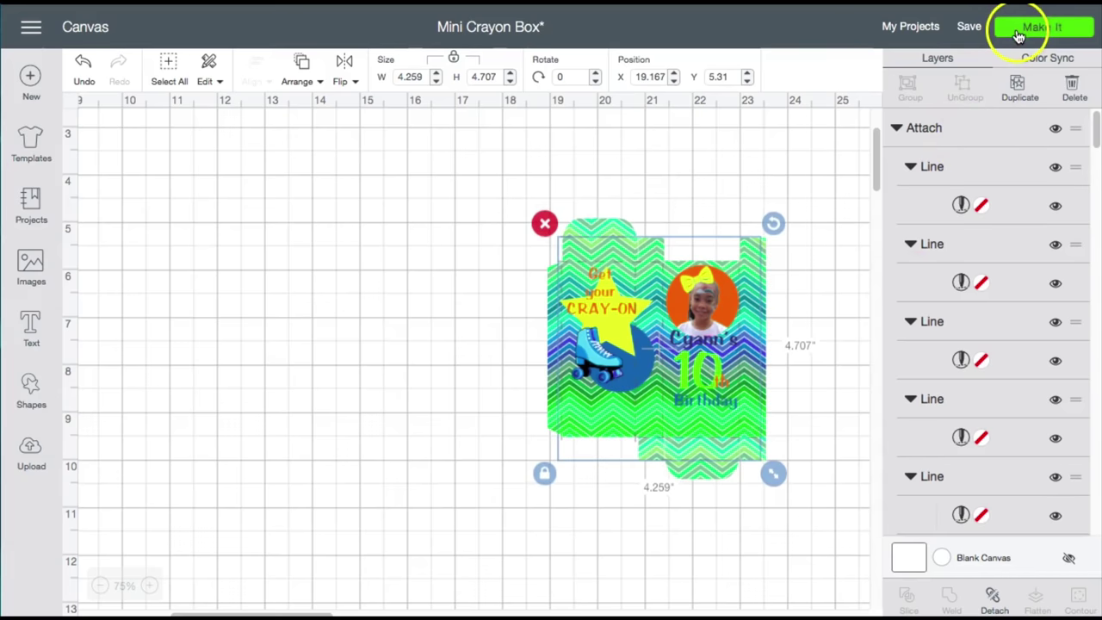
Step: Select the flattened design together with the score lines and attach them
click(837, 504)
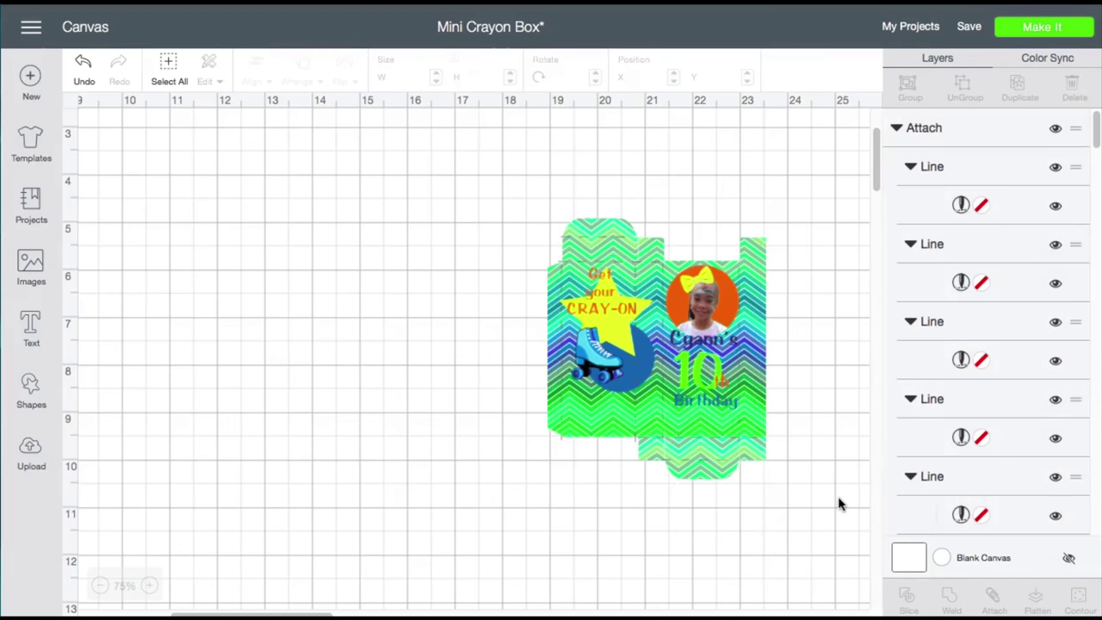
drag(795, 513, 518, 207)
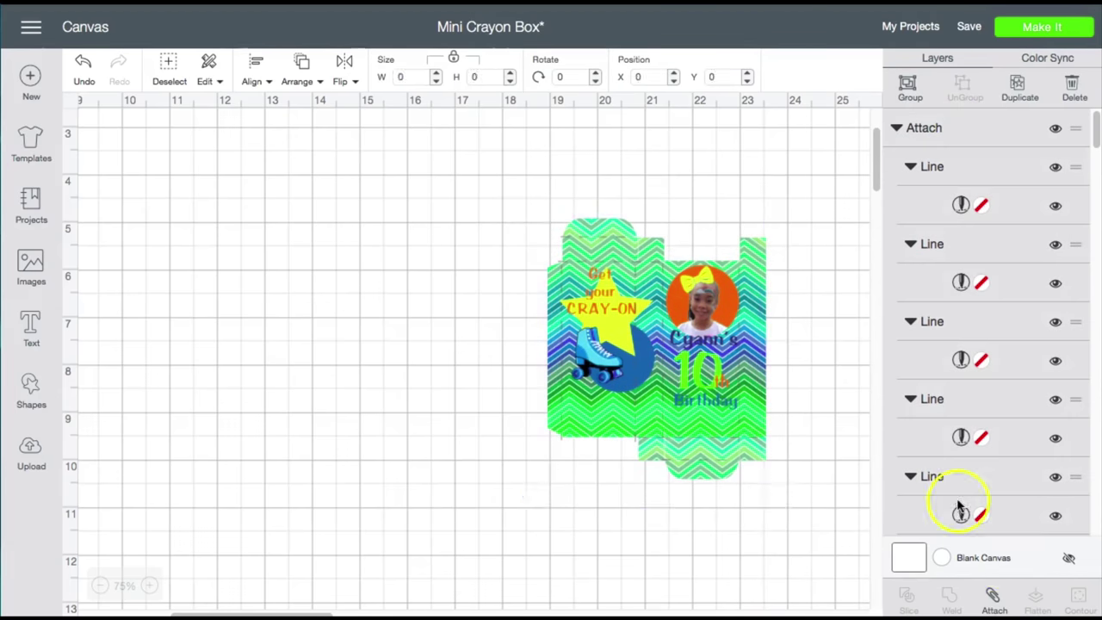
click(996, 601)
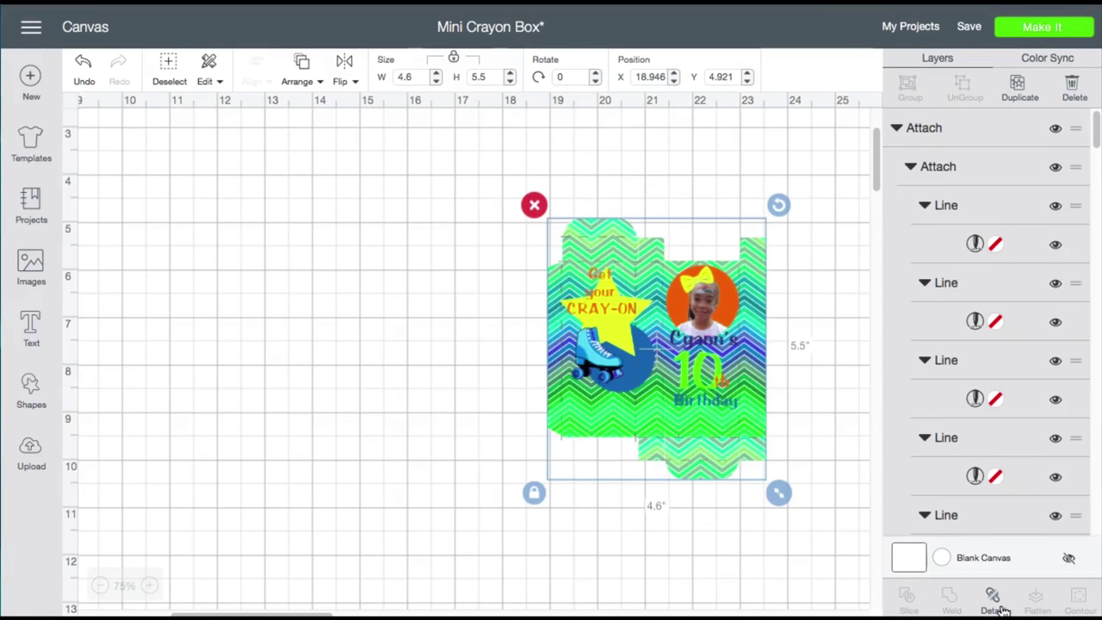
click(1057, 31)
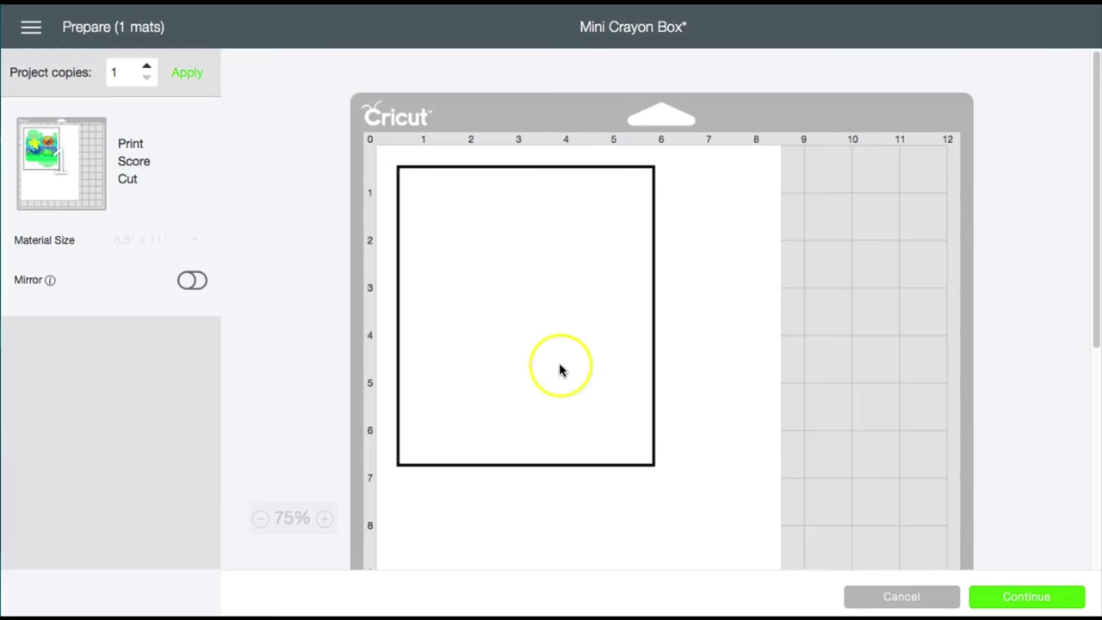
Step: Send the crayon box mat to the HP ENVY 5540 printer and print it
click(1033, 598)
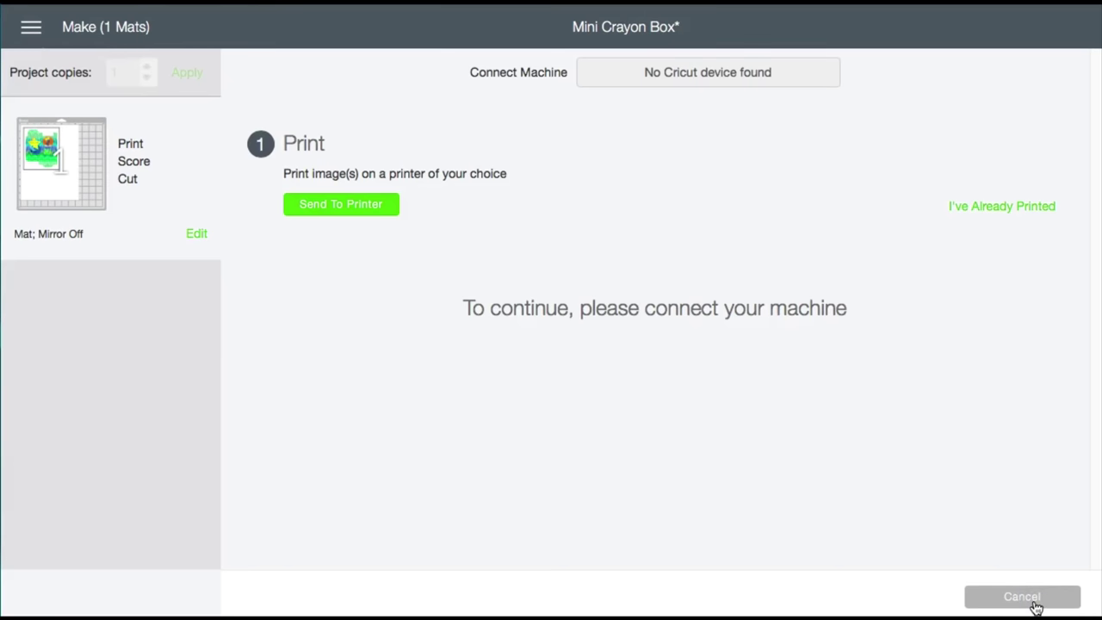
click(323, 204)
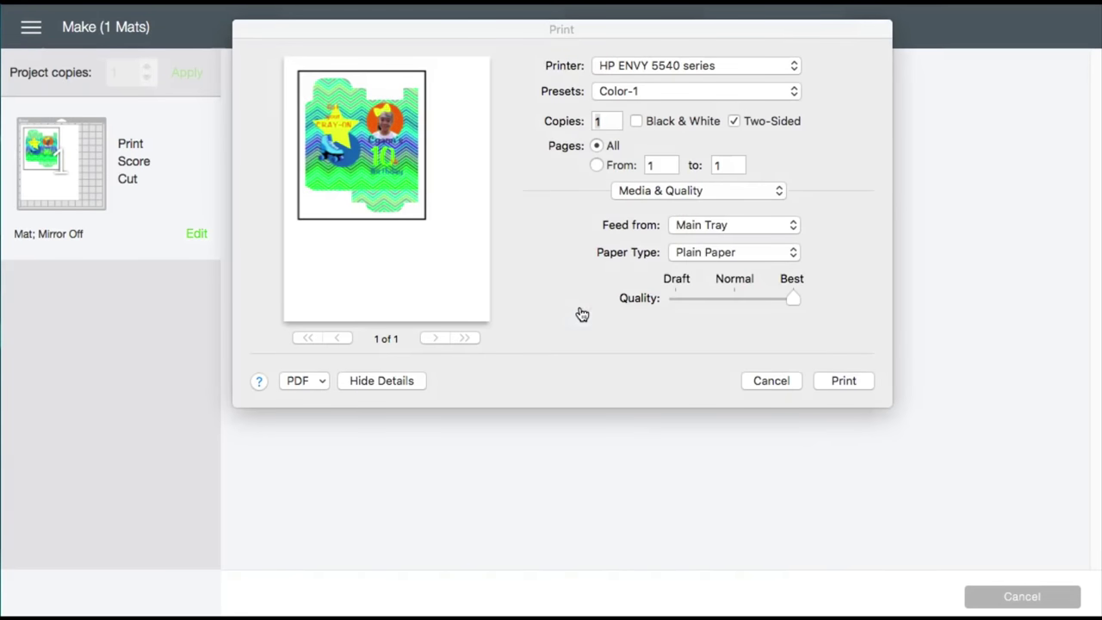
click(853, 380)
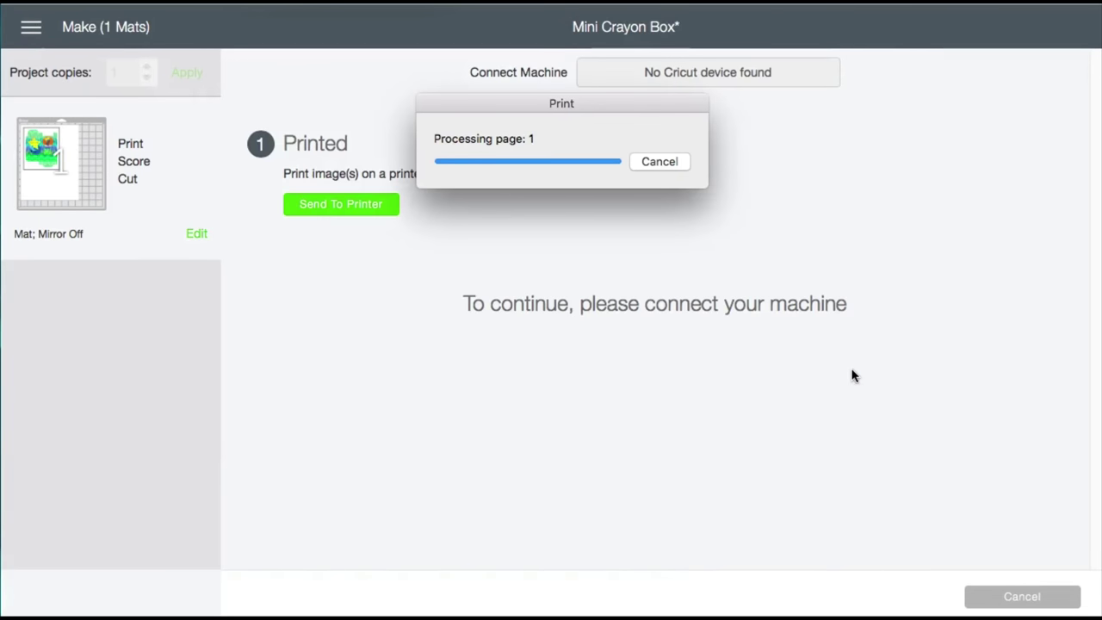